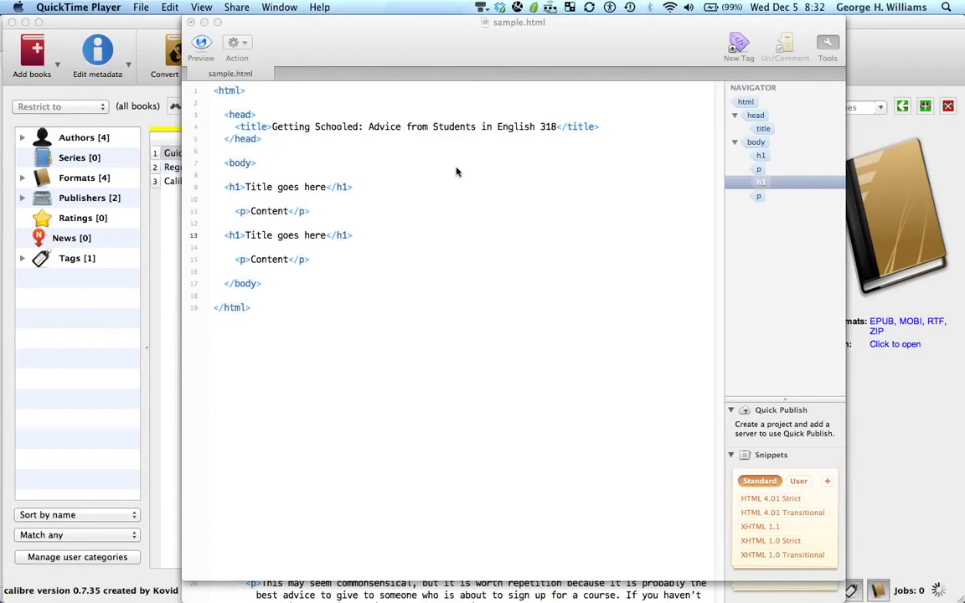
# - Switch between Espresso and calibre to look at the sample HTML file and the book library
pyautogui.press('super+Tab')
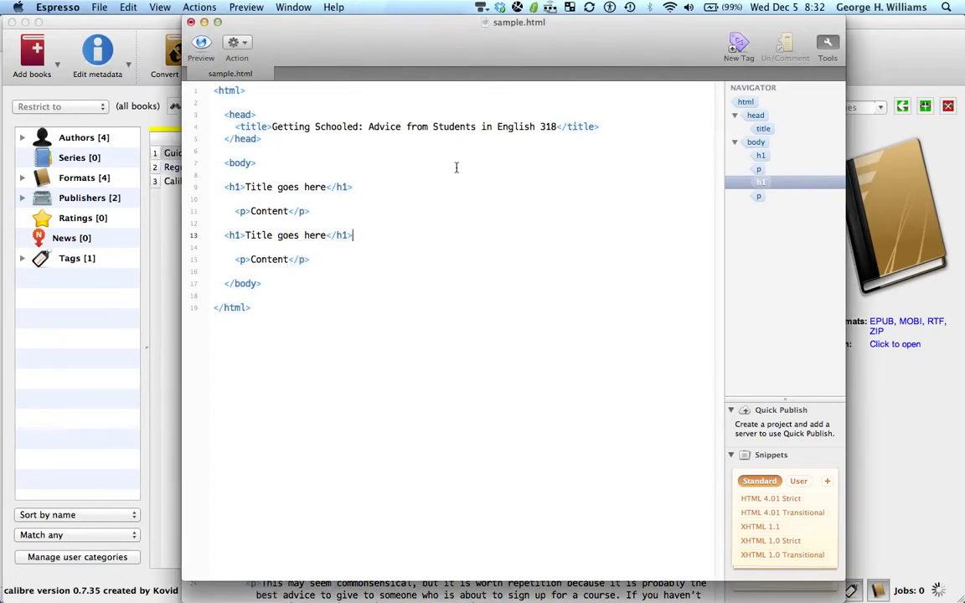
pyautogui.press('super+Tab')
pyautogui.press('super+Tab')
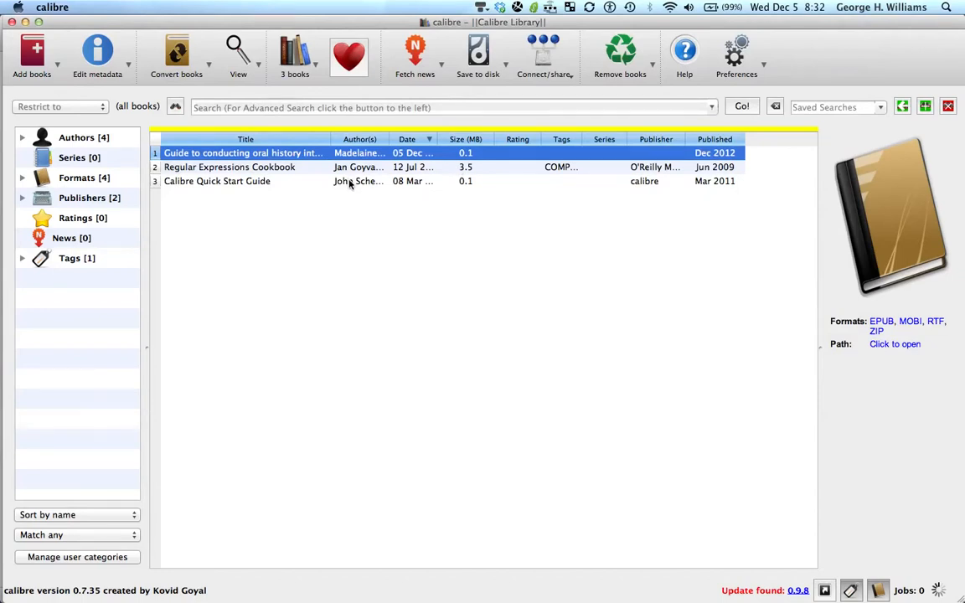
pyautogui.press('super+Tab')
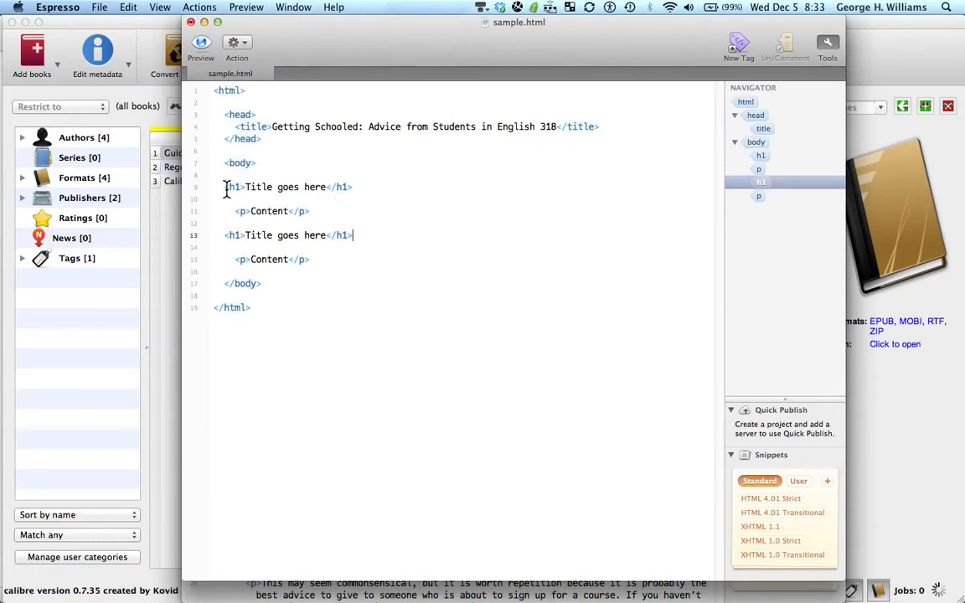
# - Examine the heading, paragraph, head and body markup in the sample.html template
pyautogui.moveTo(227, 187); pyautogui.dragTo(347, 187)
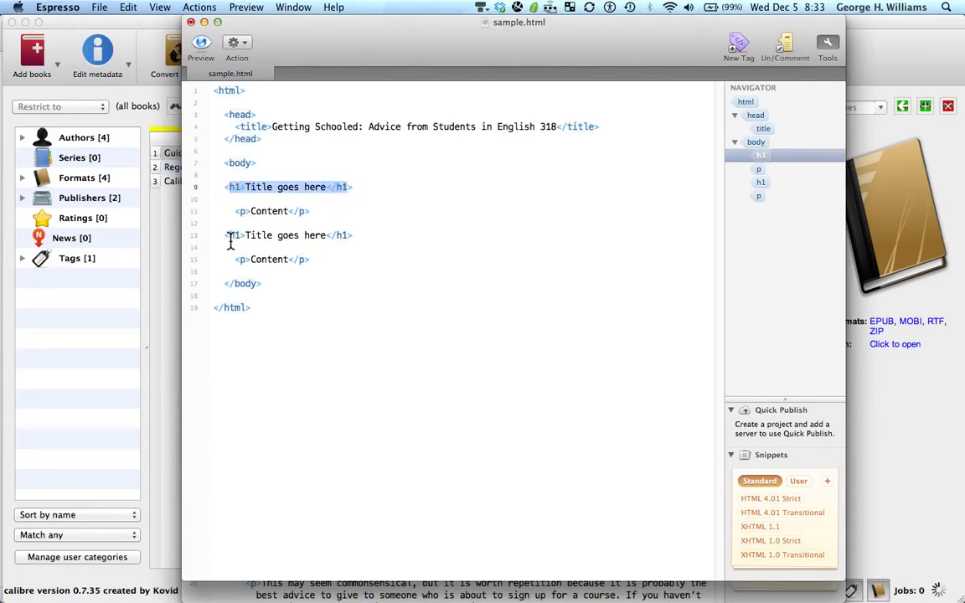
pyautogui.moveTo(226, 235); pyautogui.dragTo(351, 235)
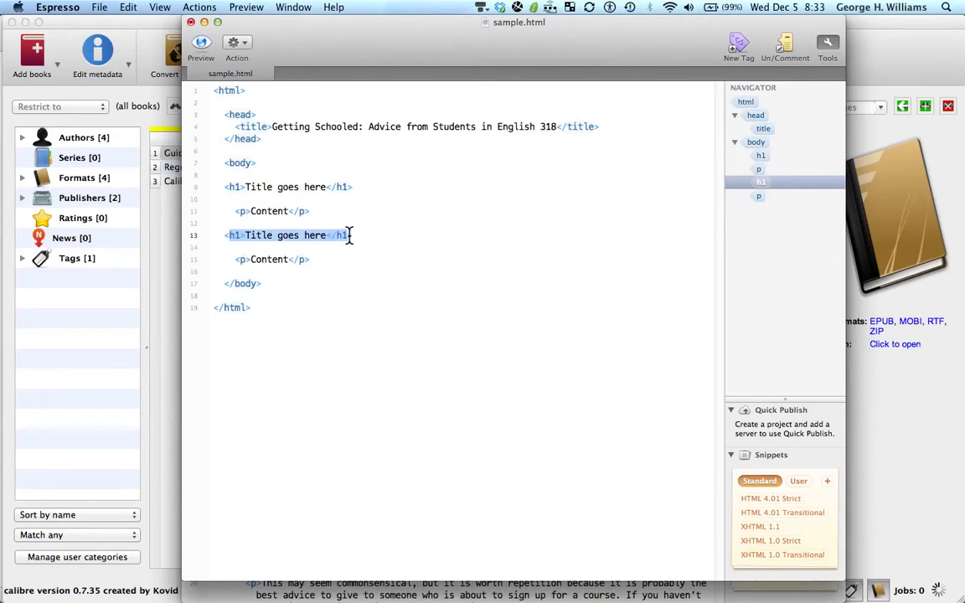
pyautogui.click(305, 188)
pyautogui.moveTo(310, 211); pyautogui.dragTo(234, 211)
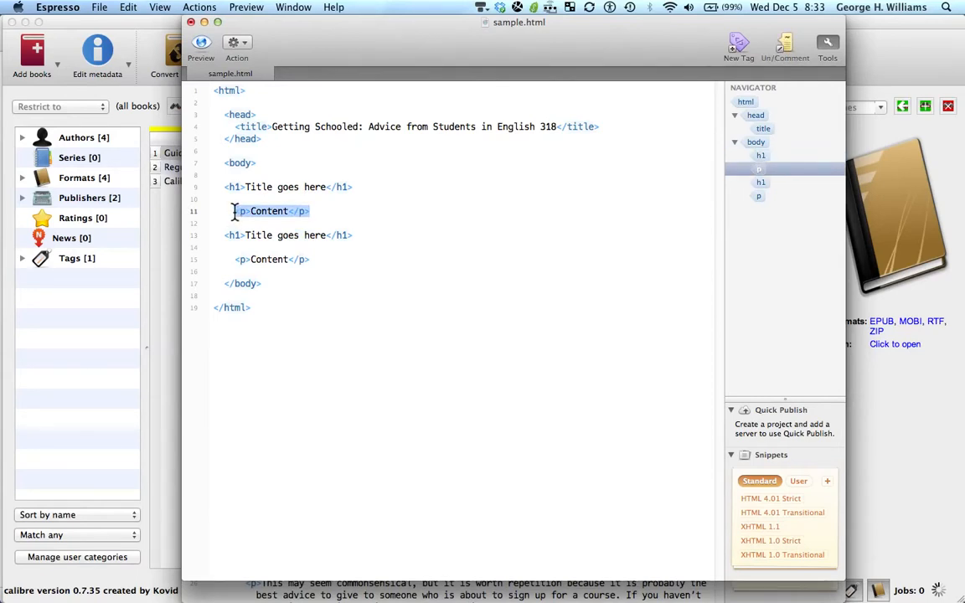
pyautogui.click(252, 307)
pyautogui.moveTo(252, 308); pyautogui.dragTo(216, 87)
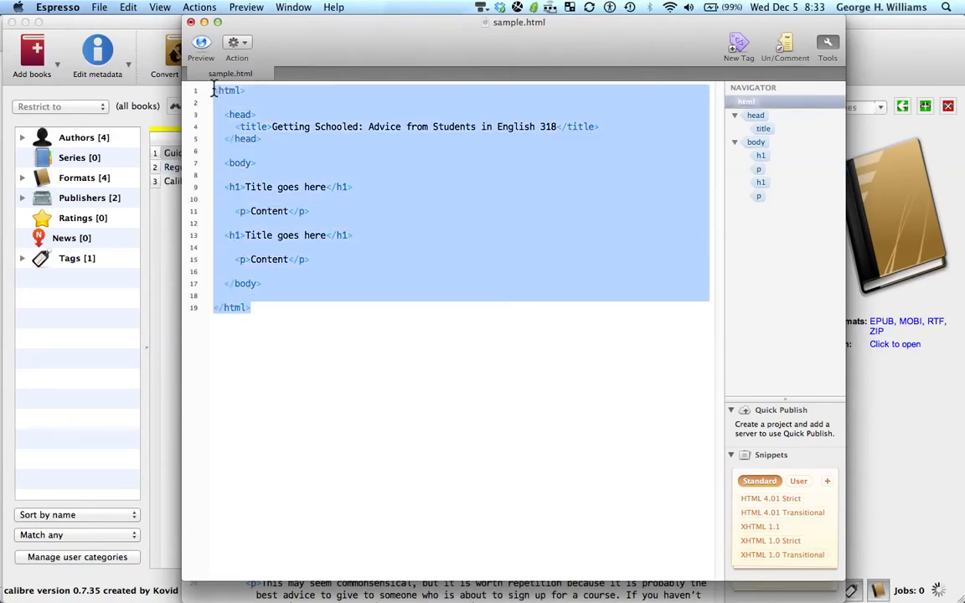
pyautogui.click(270, 139)
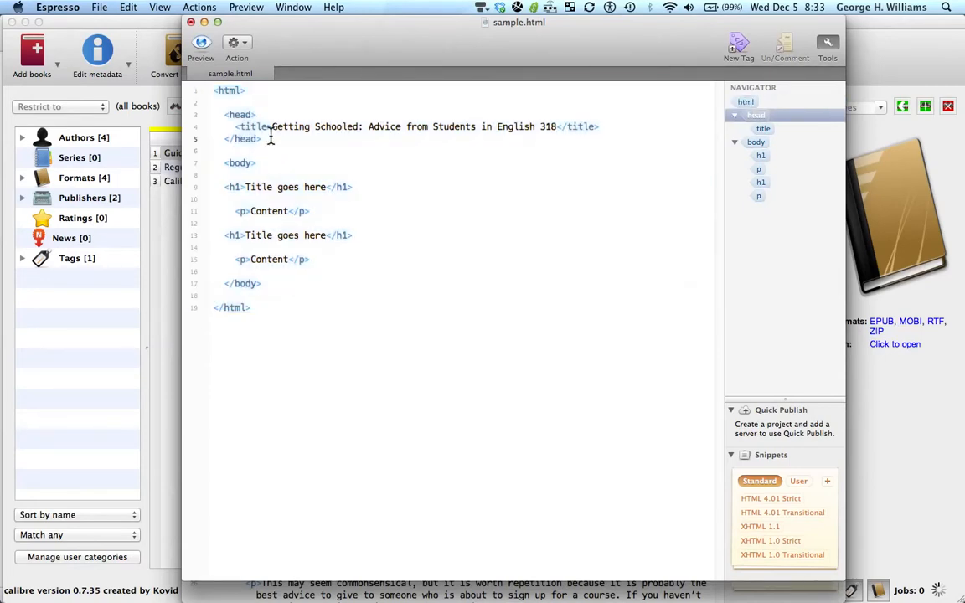
pyautogui.moveTo(271, 139); pyautogui.dragTo(209, 90)
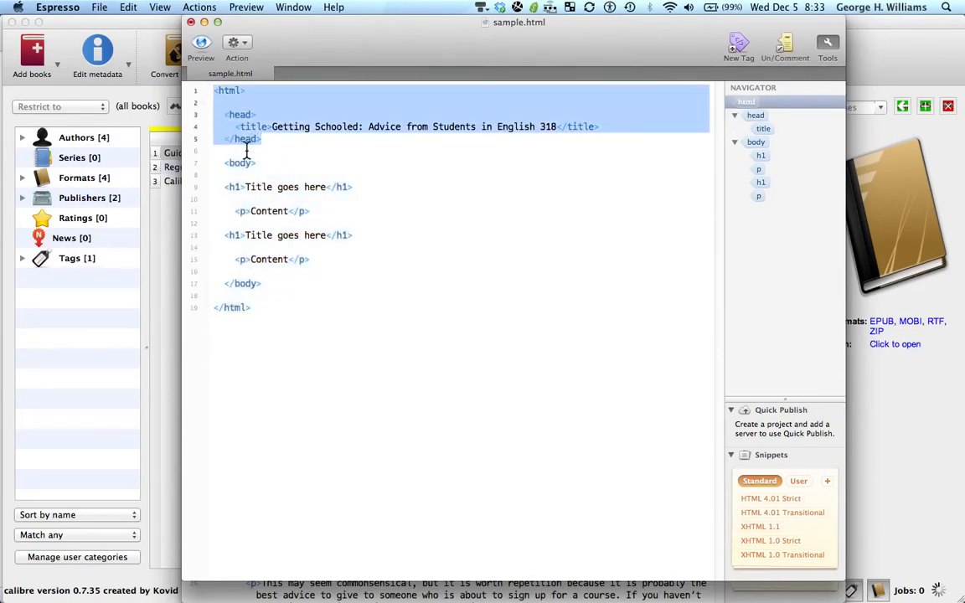
pyautogui.moveTo(254, 165); pyautogui.dragTo(212, 91)
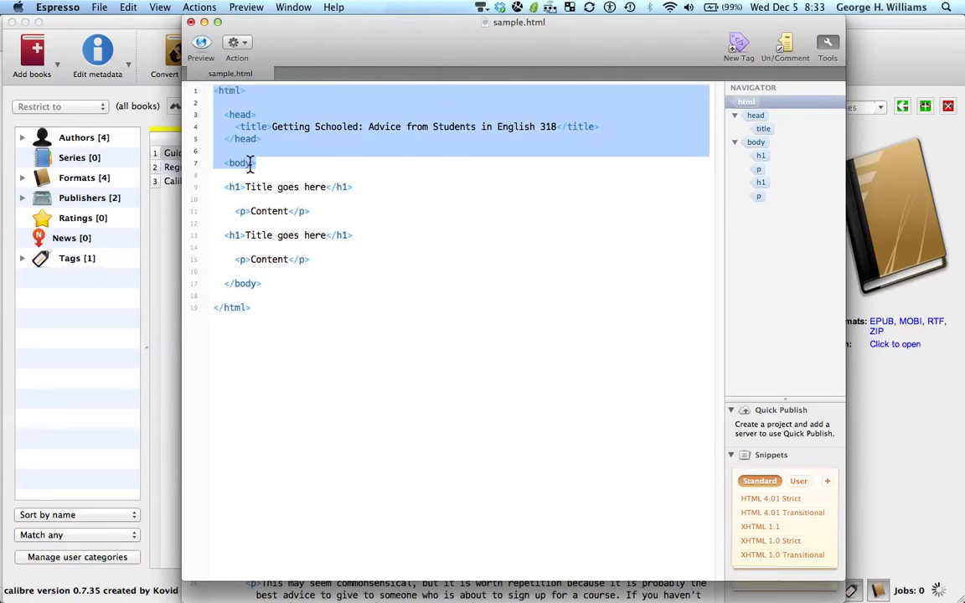
pyautogui.moveTo(258, 308); pyautogui.dragTo(322, 254)
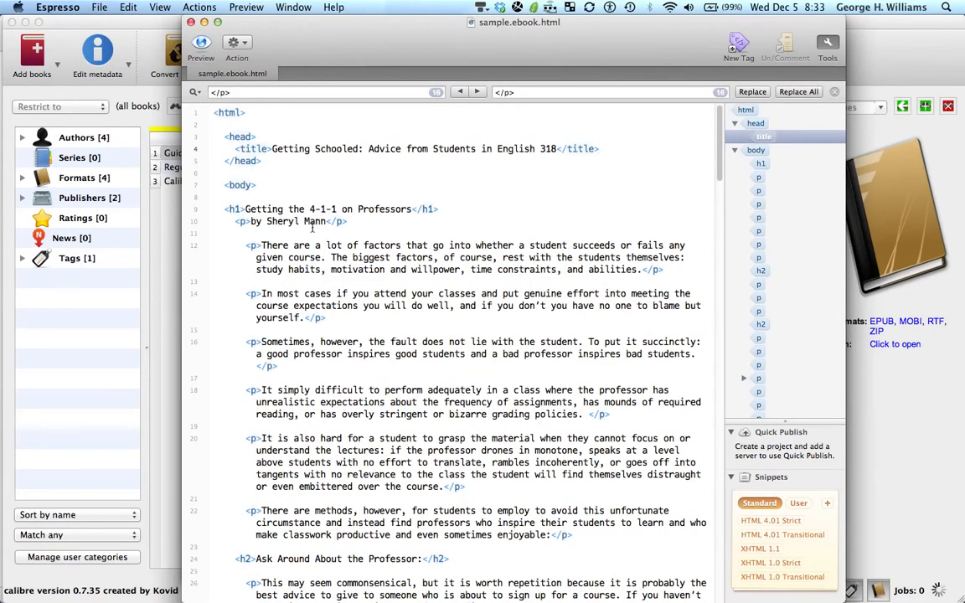
# - Preview sample.ebook.html as a rendered page and look through all its chapters down to Packing Lunches On The Fly
pyautogui.click(204, 47)
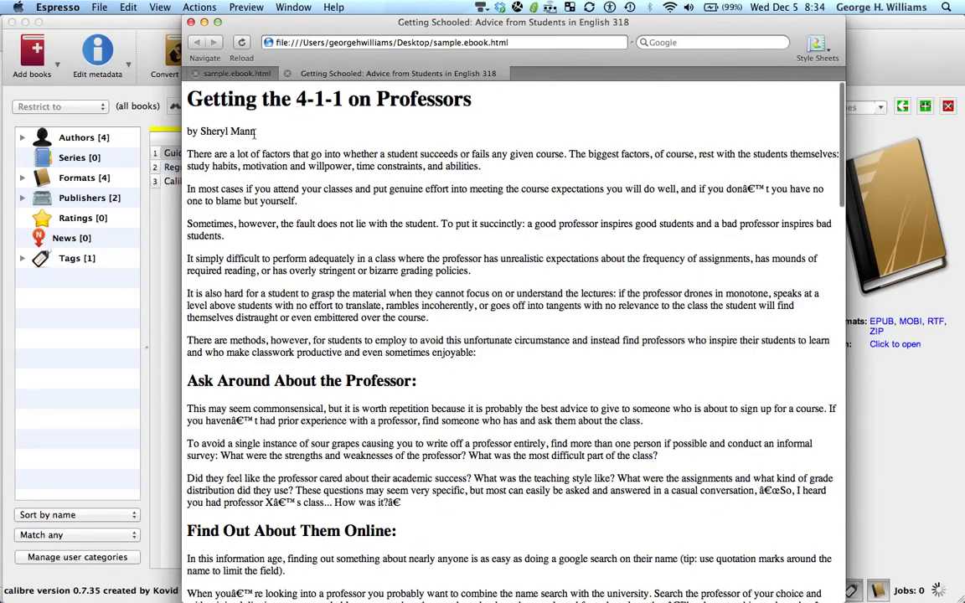
pyautogui.scroll(-5, 255, 134)
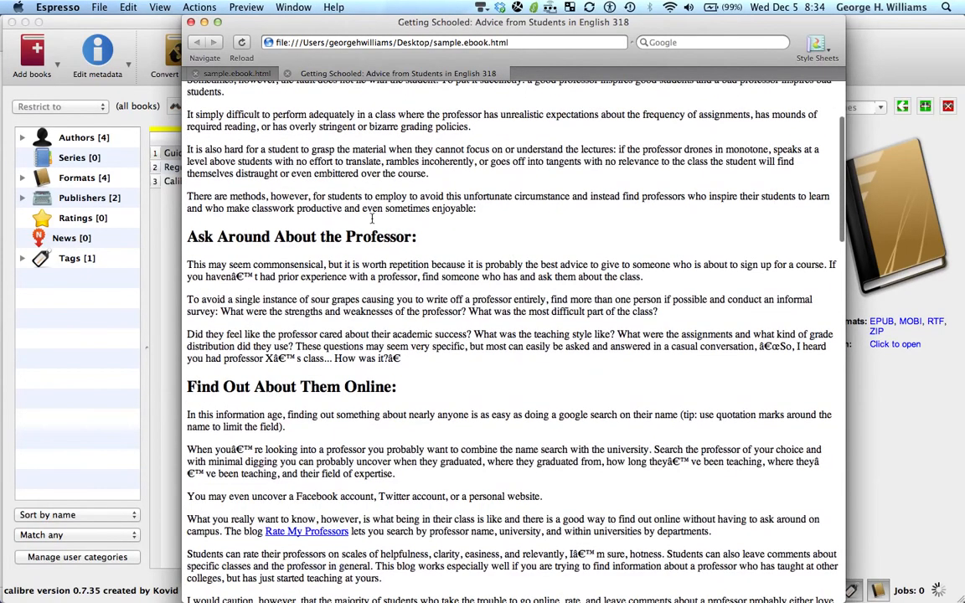
pyautogui.scroll(-4, 323, 175)
pyautogui.scroll(-5, 377, 274)
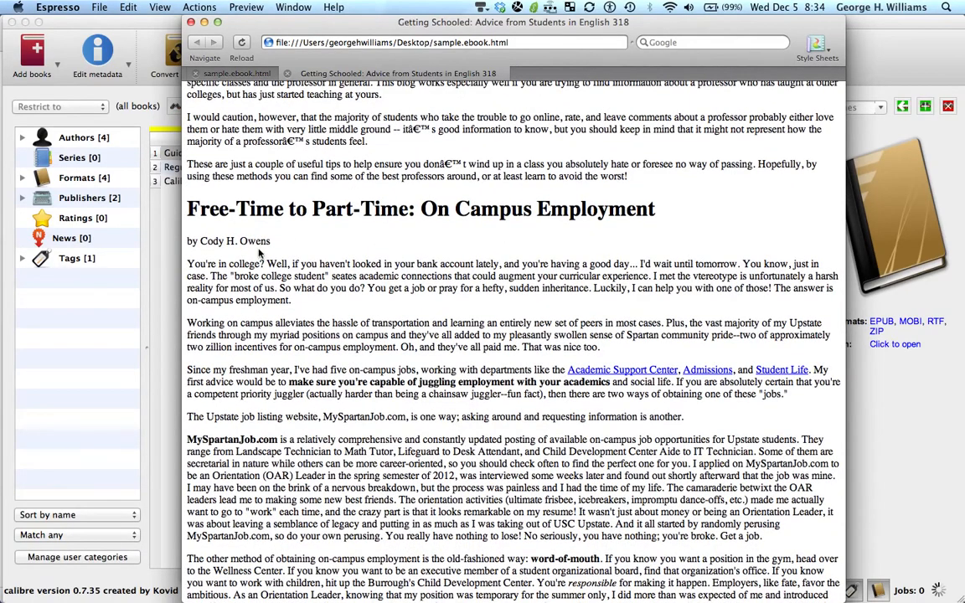
pyautogui.scroll(-8, 235, 227)
pyautogui.scroll(-8, 257, 248)
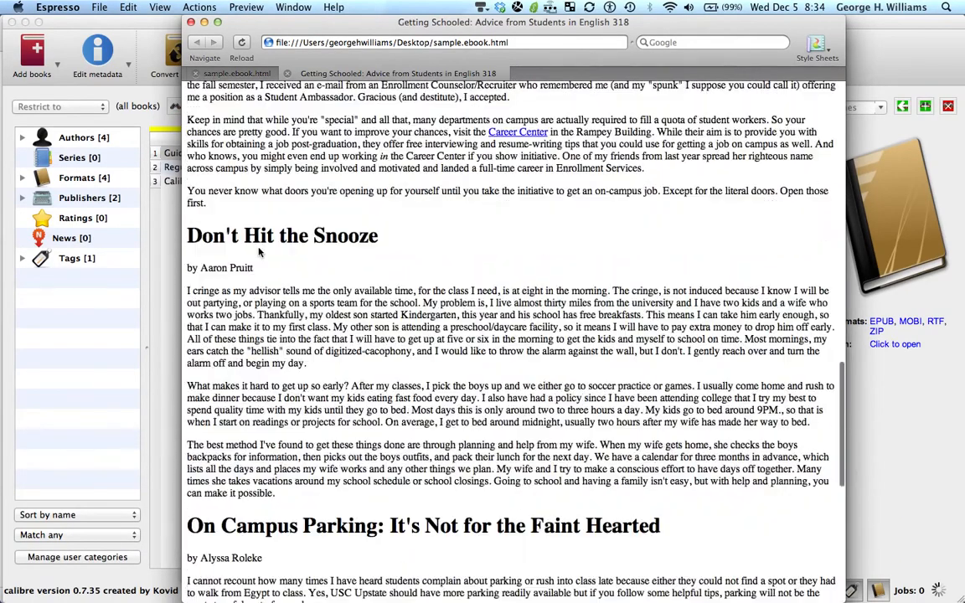
pyautogui.scroll(-7, 258, 252)
pyautogui.scroll(-3, 257, 280)
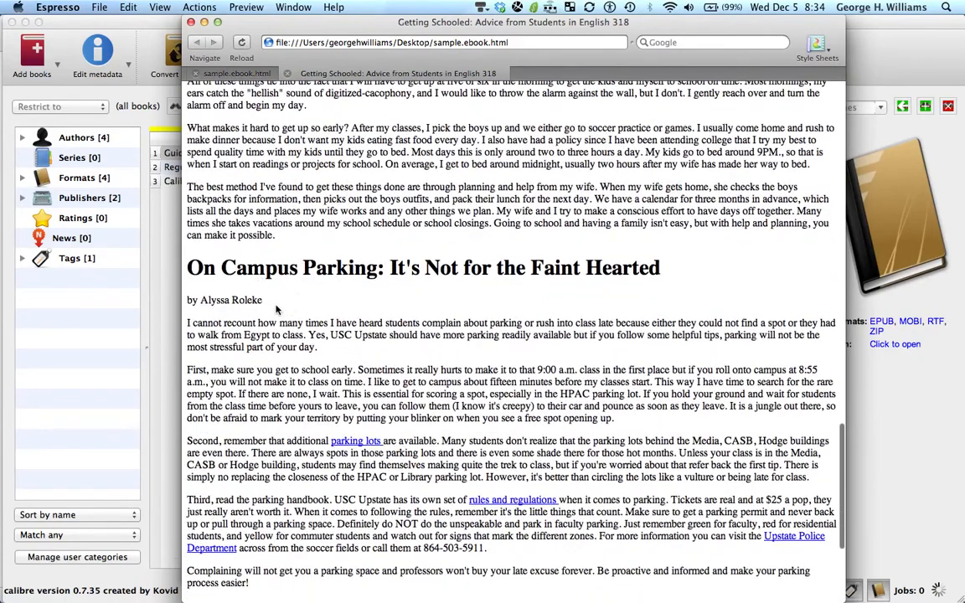
pyautogui.scroll(-4, 244, 272)
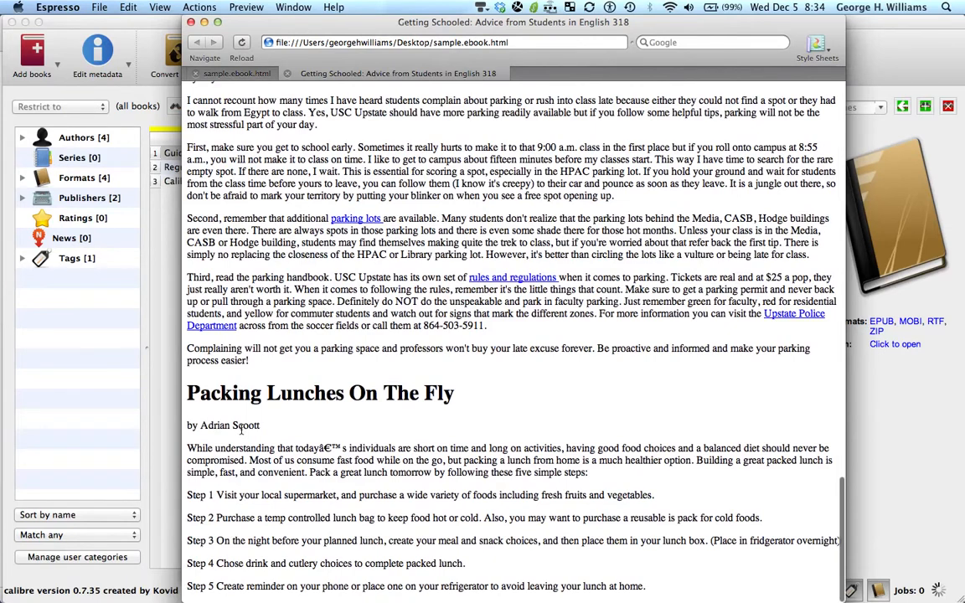
# - Return to the source code and save it as sample.ebook.html on the Desktop, replacing the existing file
pyautogui.click(211, 70)
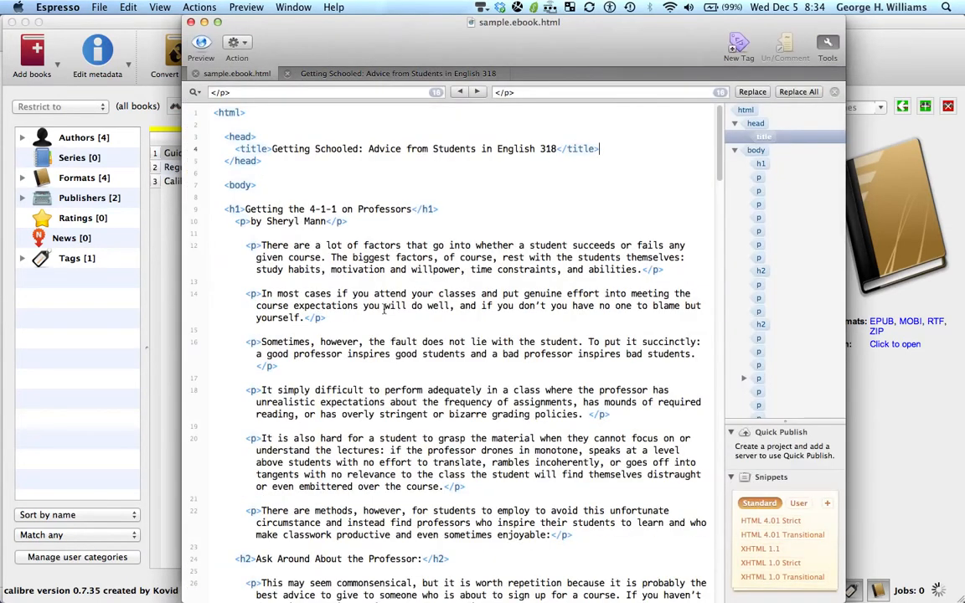
pyautogui.click(98, 9)
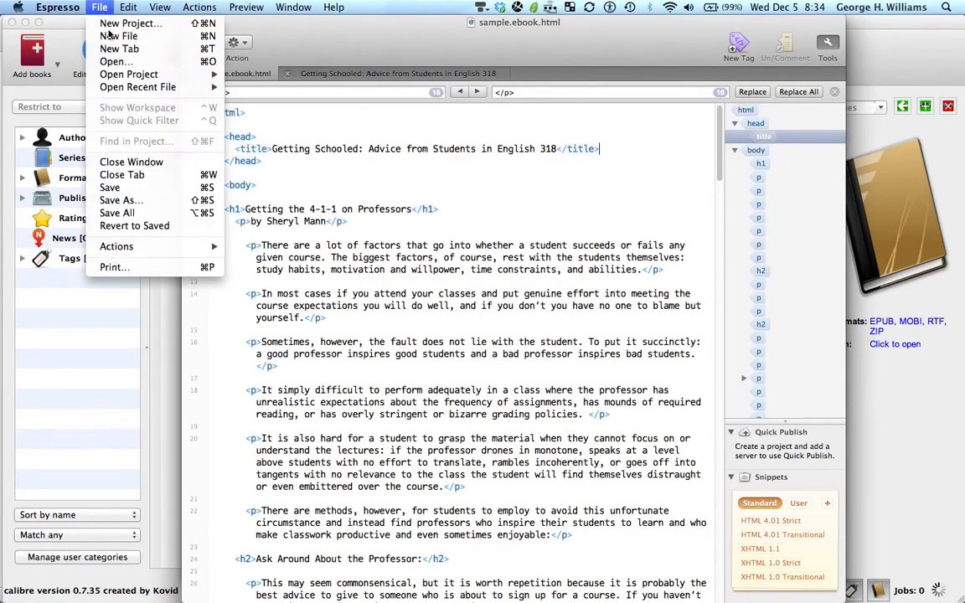
pyautogui.click(149, 201)
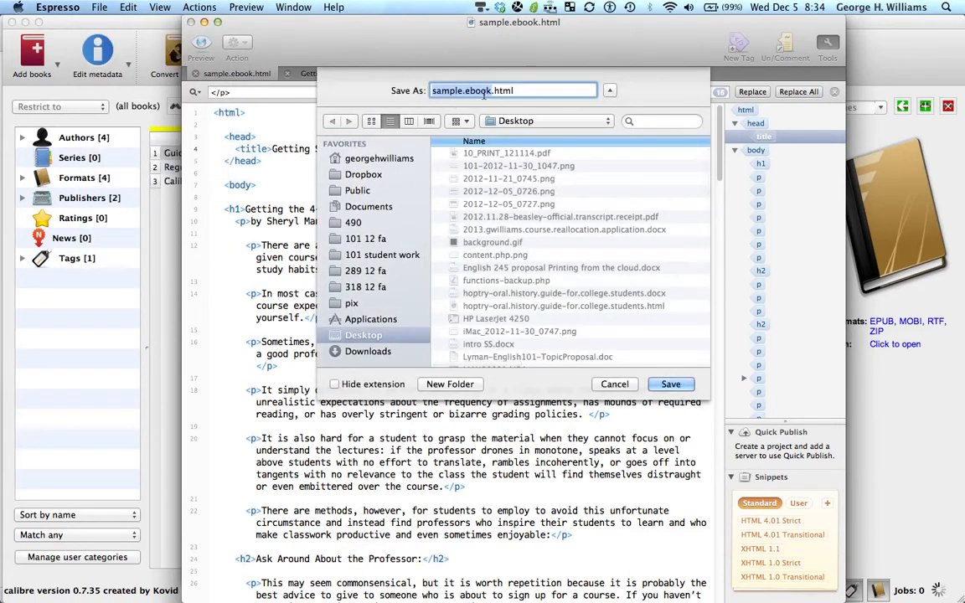
pyautogui.click(673, 384)
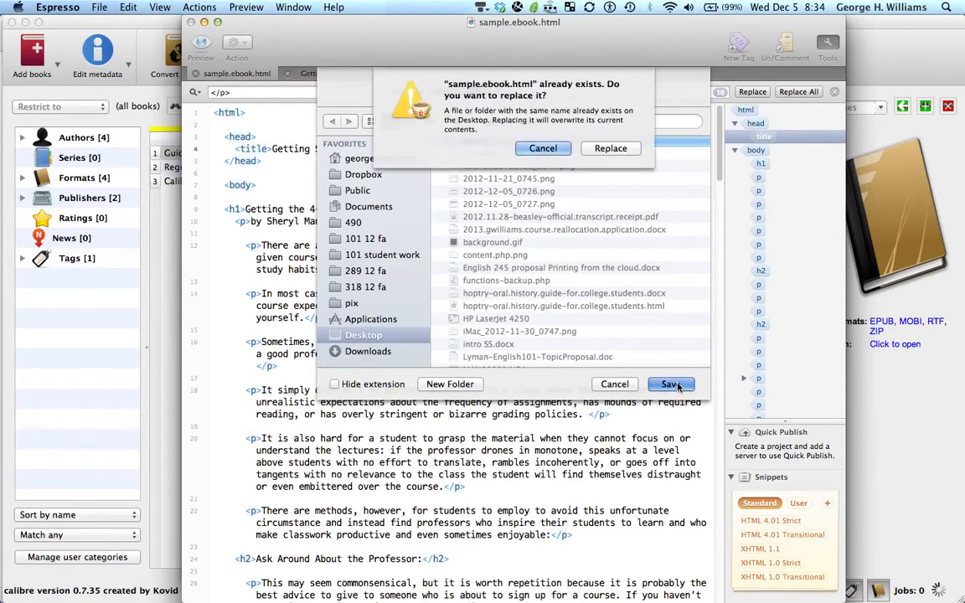
pyautogui.click(610, 149)
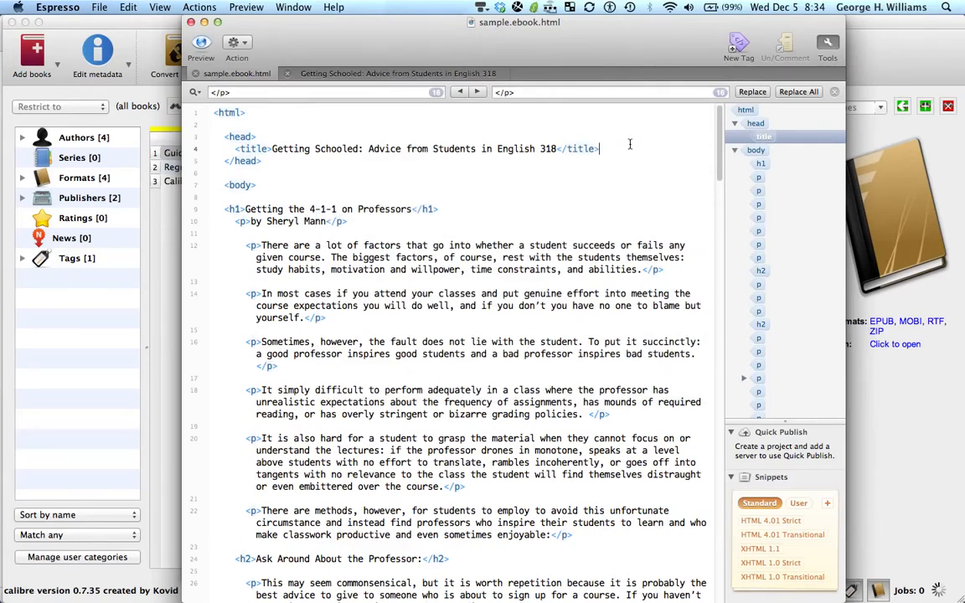
# - Switch to calibre and add sample.ebook.html from the Desktop to the library
pyautogui.press('super+Tab')
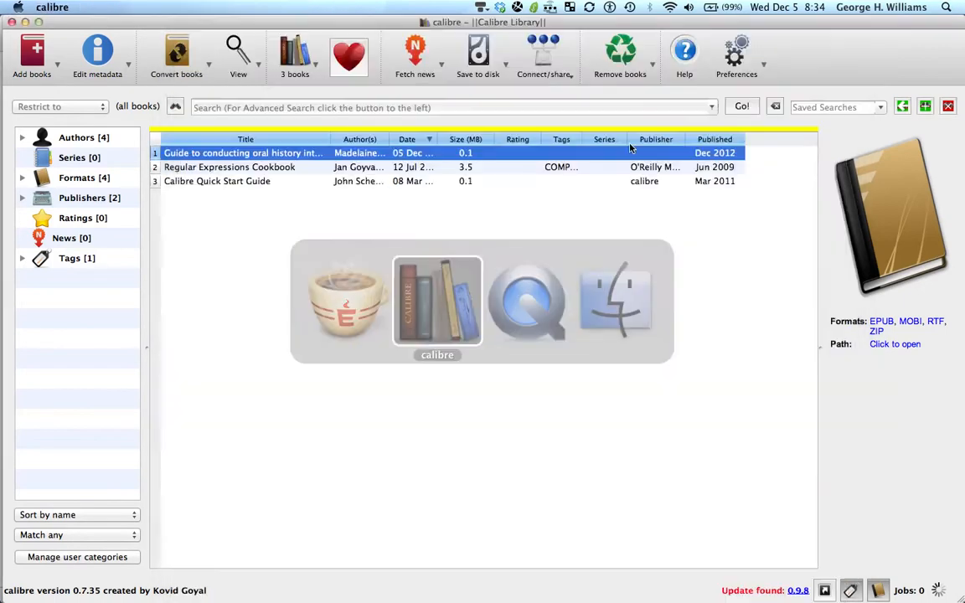
pyautogui.click(32, 59)
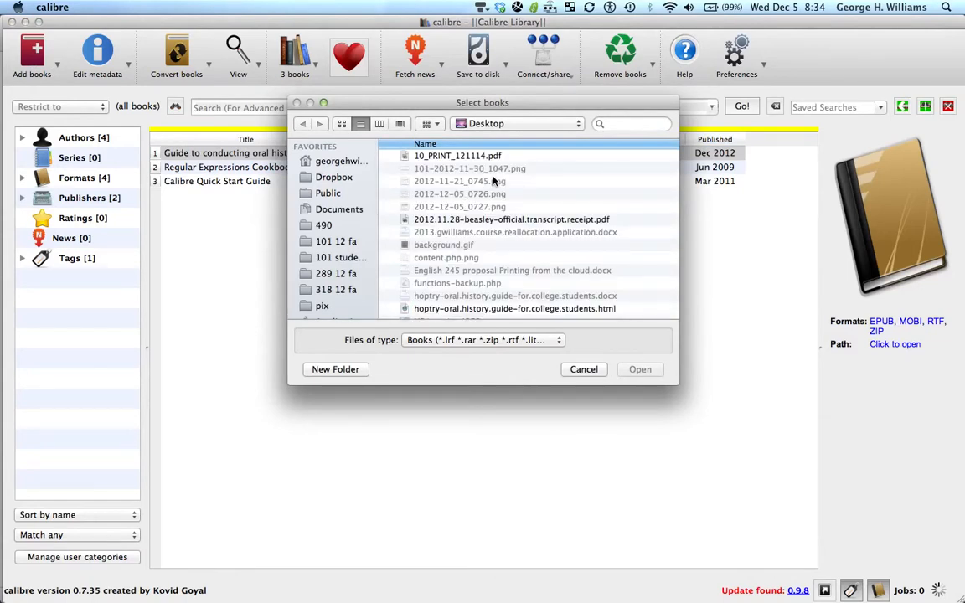
pyautogui.scroll(-10, 495, 180)
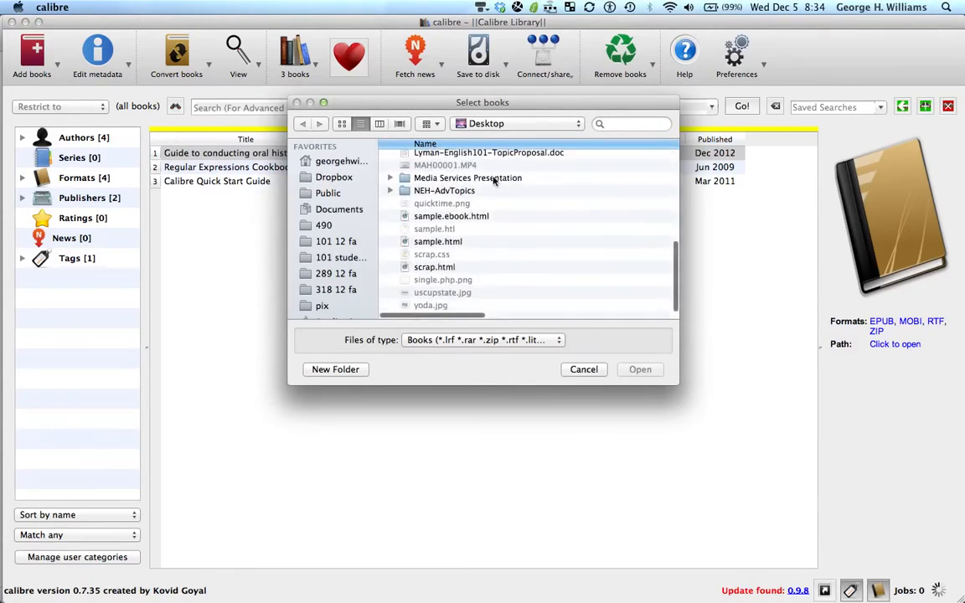
pyautogui.click(435, 223)
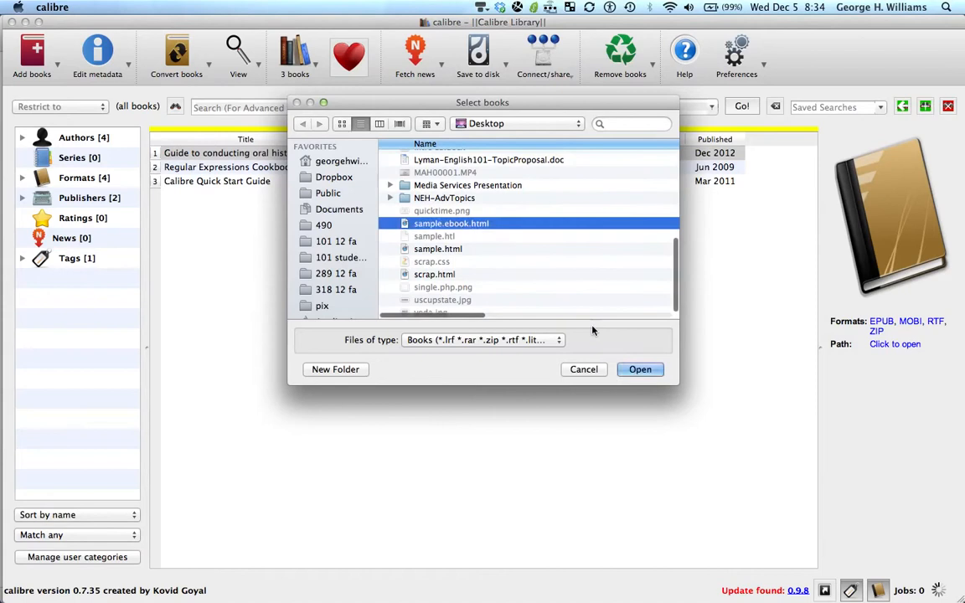
pyautogui.click(639, 370)
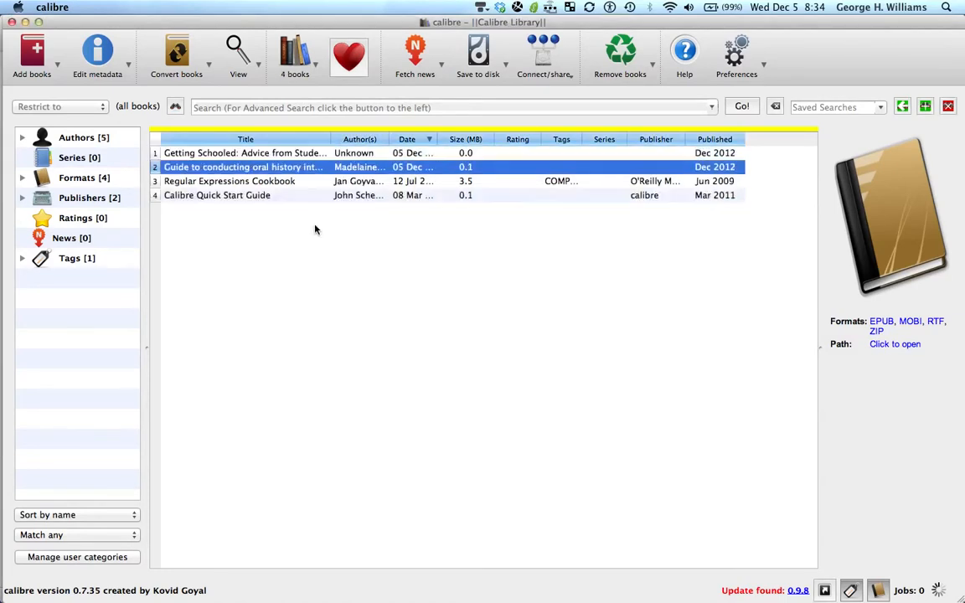
# - Edit the metadata of the Getting Schooled book and set its author to "Students in English 318"
pyautogui.click(239, 154)
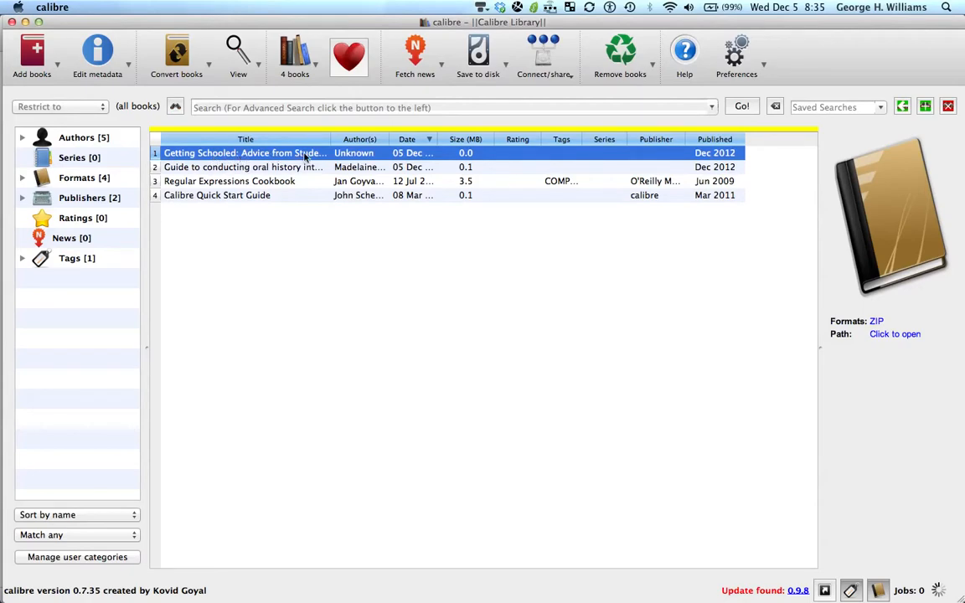
pyautogui.click(95, 52)
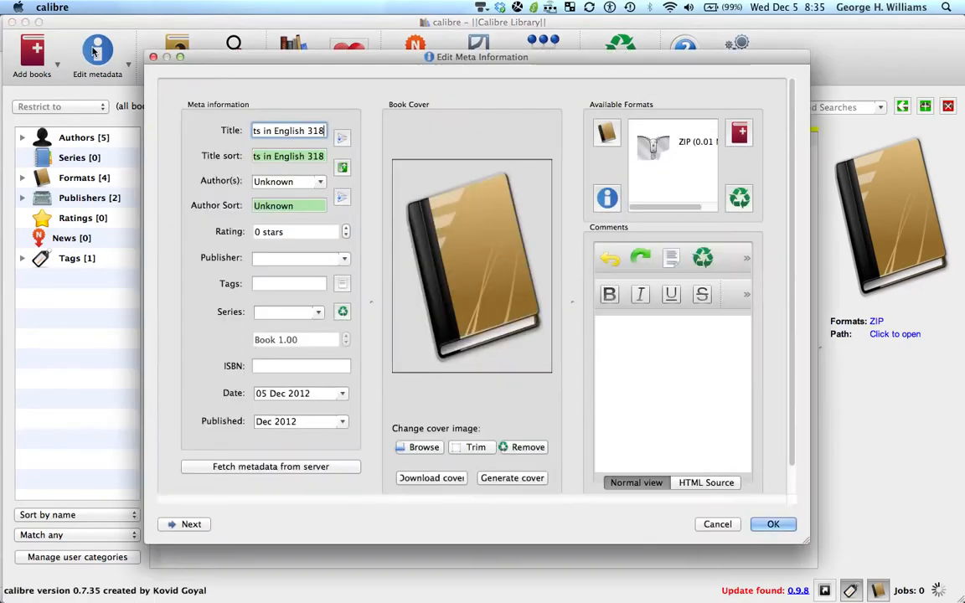
pyautogui.click(277, 183)
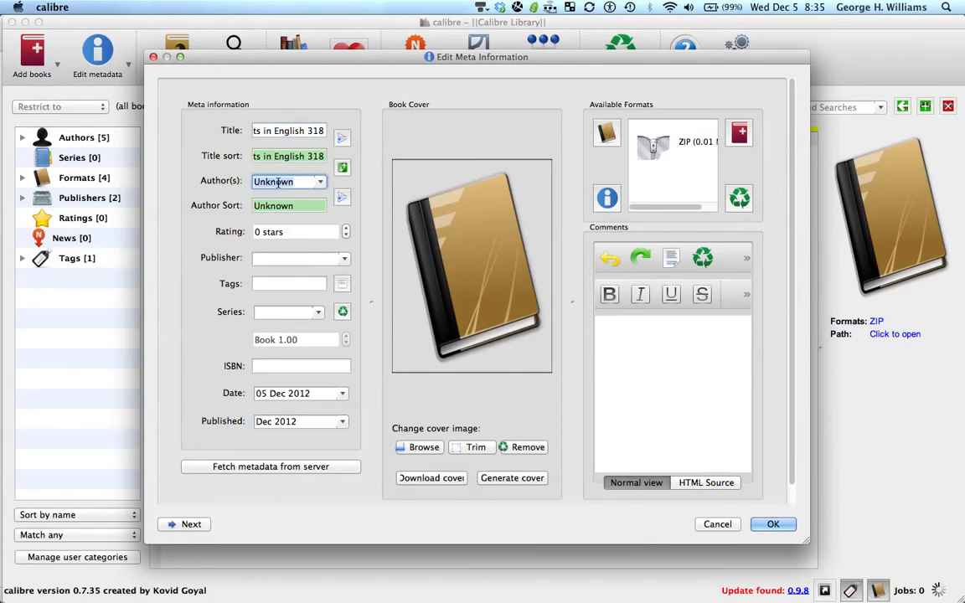
pyautogui.write('Stud')
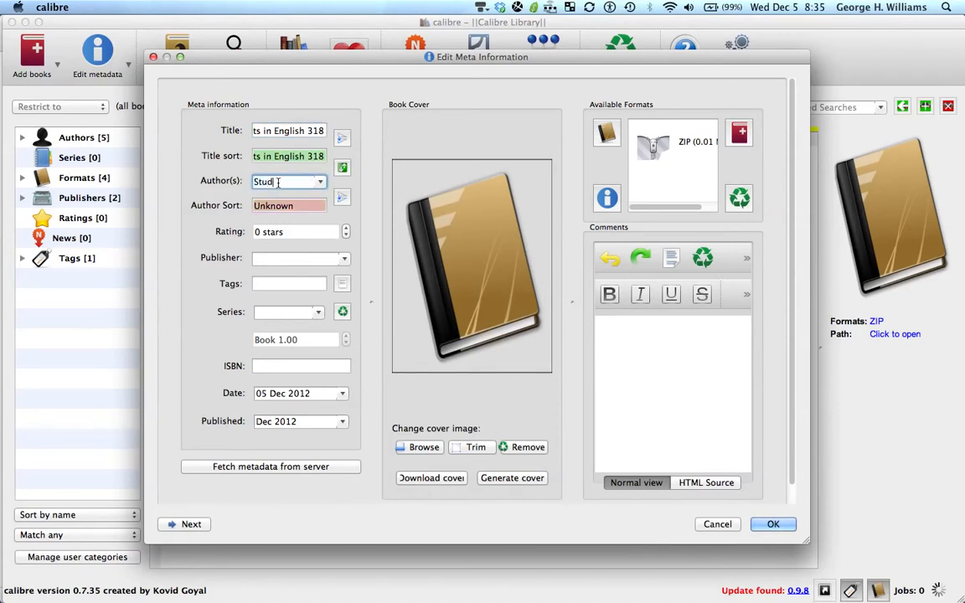
pyautogui.write('ents in English ')
pyautogui.write('318')
# - Use 20110228-lightbulbs.jpg from the pix folder as the trimmed book cover and save the metadata
pyautogui.click(430, 451)
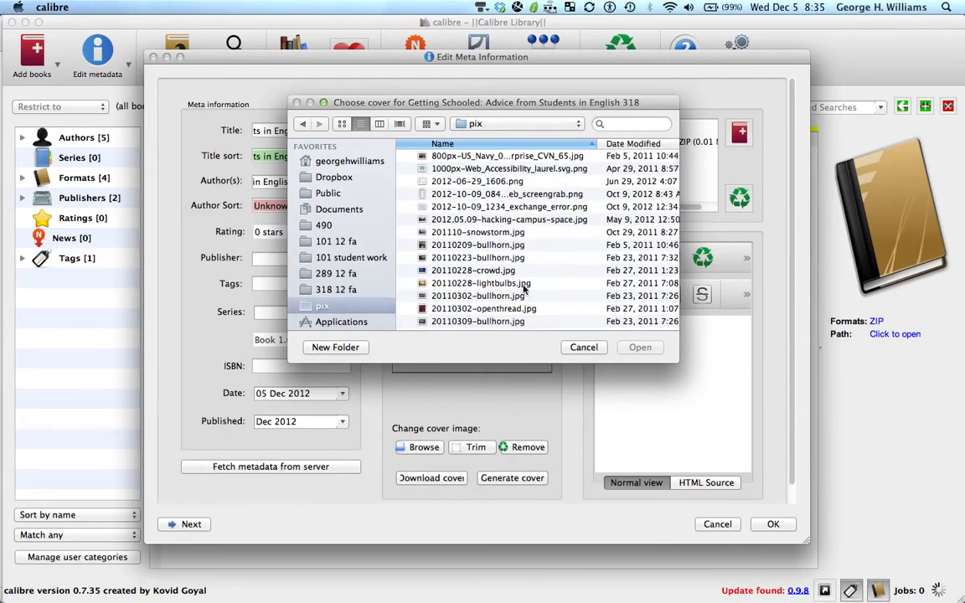
pyautogui.click(474, 283)
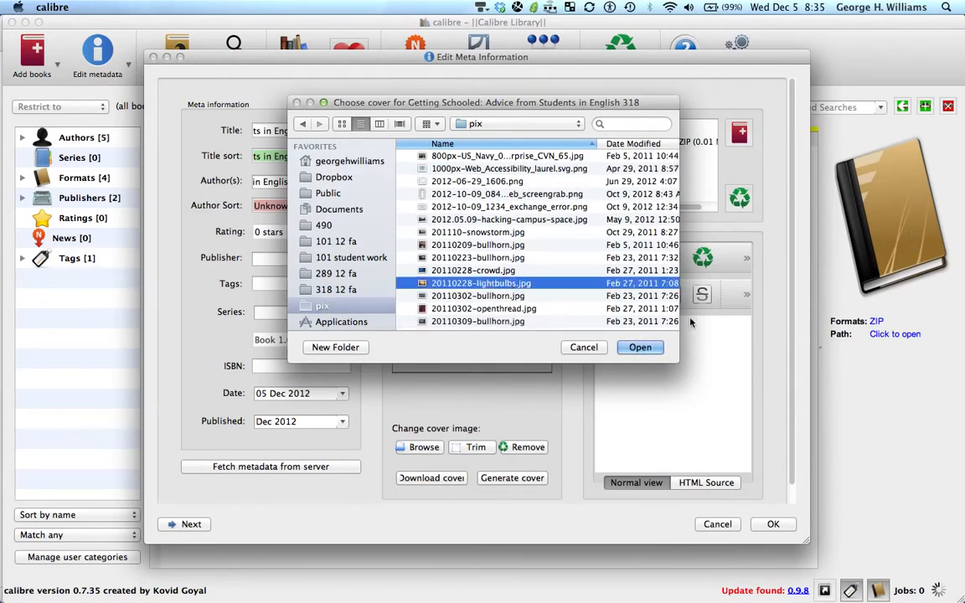
pyautogui.click(641, 347)
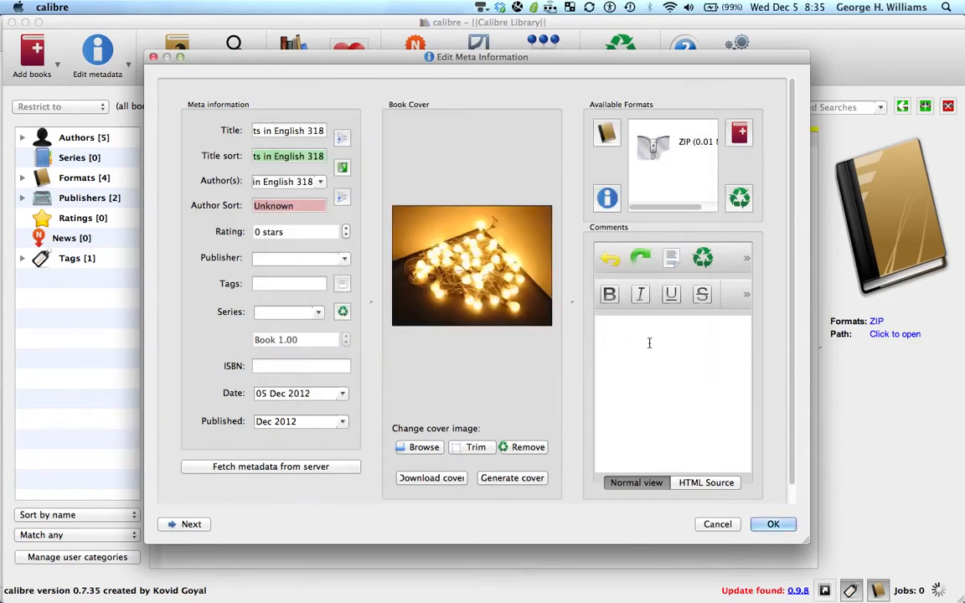
pyautogui.click(478, 448)
pyautogui.click(774, 526)
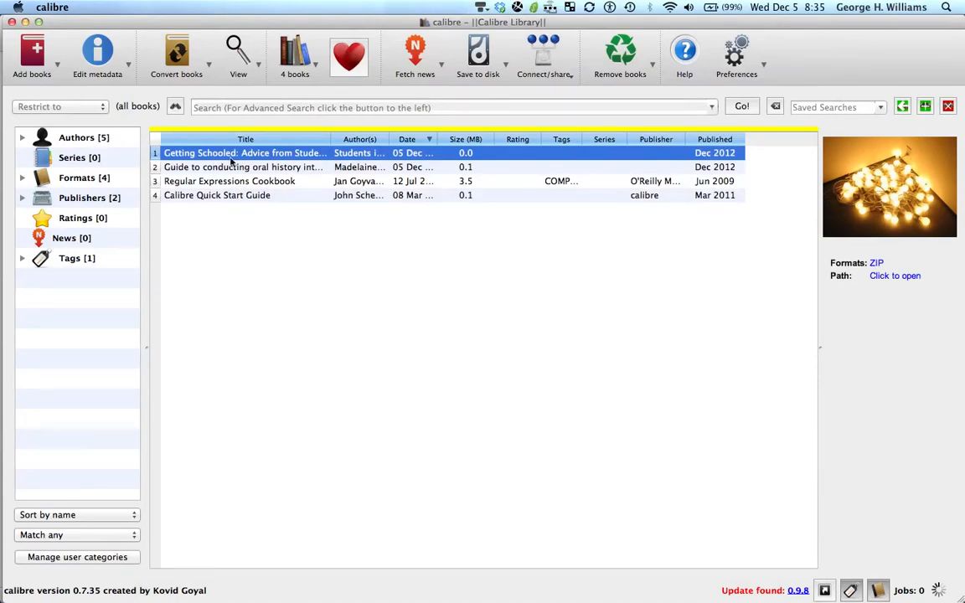
# - Start converting the Getting Schooled book from ZIP, with MOBI as the output format
pyautogui.click(174, 52)
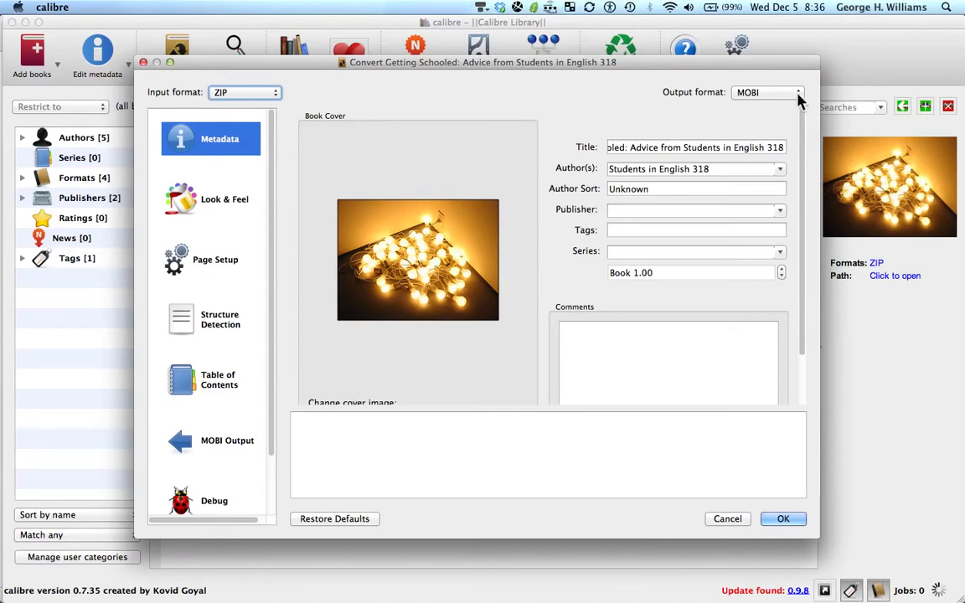
pyautogui.click(772, 94)
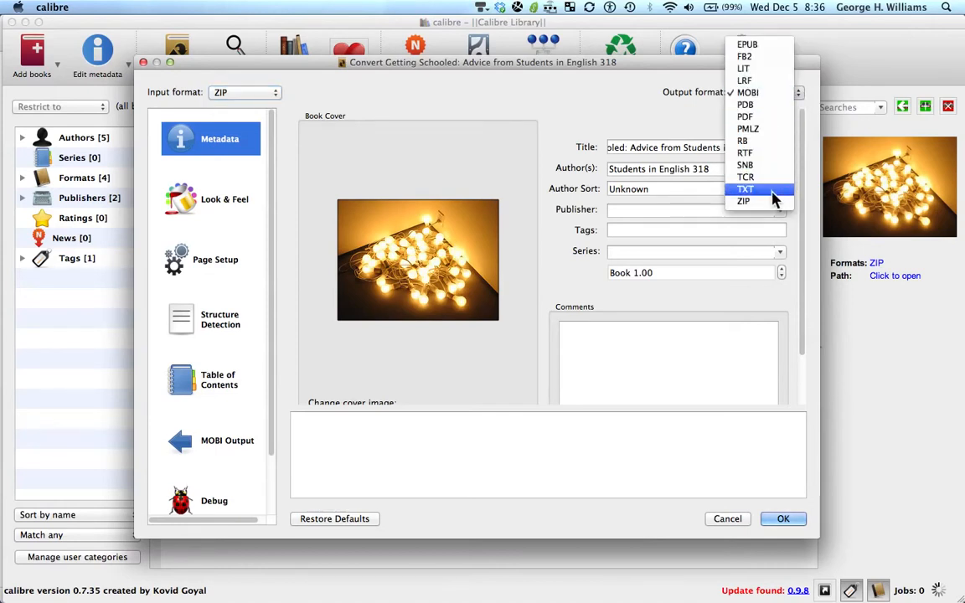
pyautogui.click(764, 95)
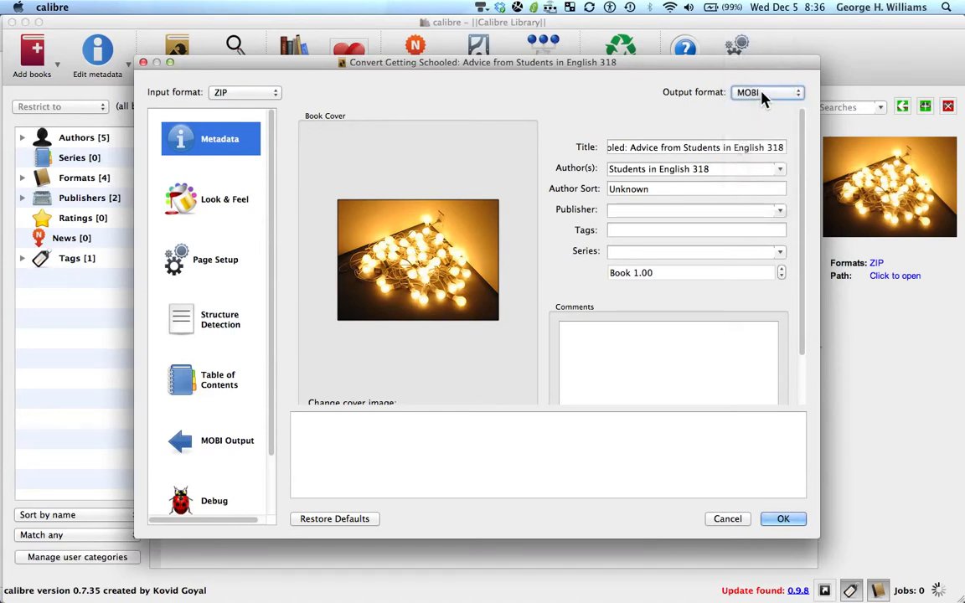
pyautogui.click(764, 94)
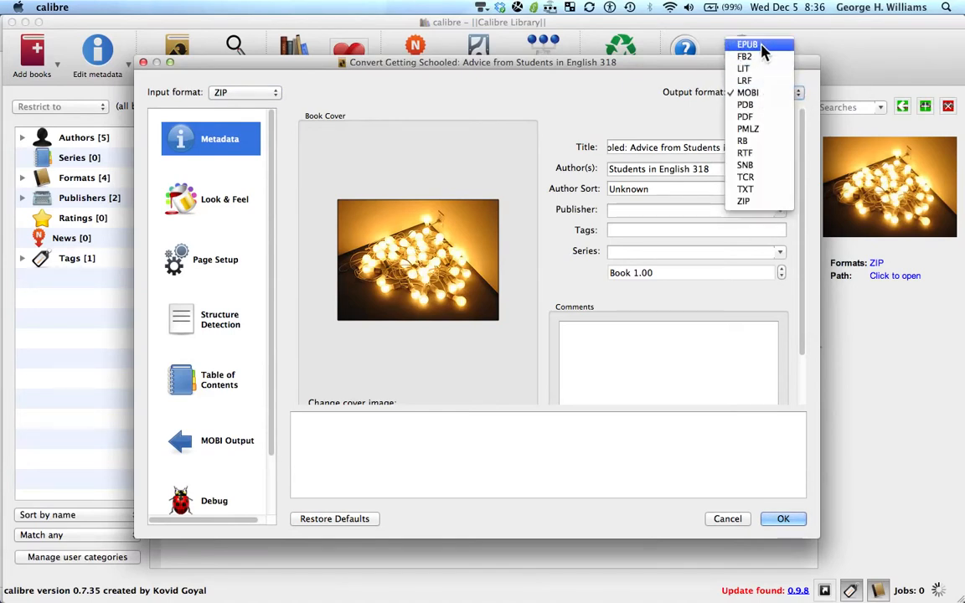
pyautogui.click(764, 81)
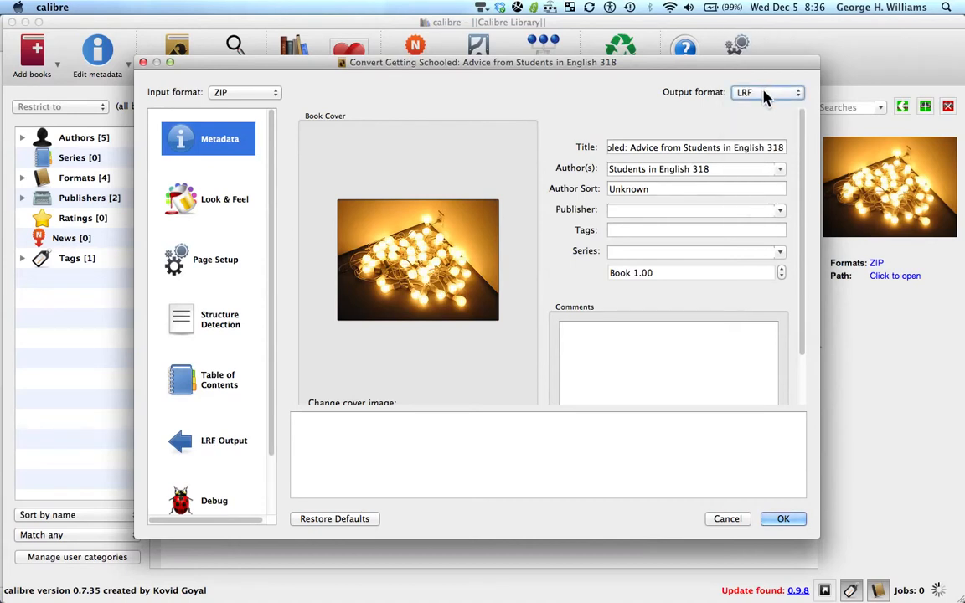
pyautogui.click(763, 94)
pyautogui.click(762, 107)
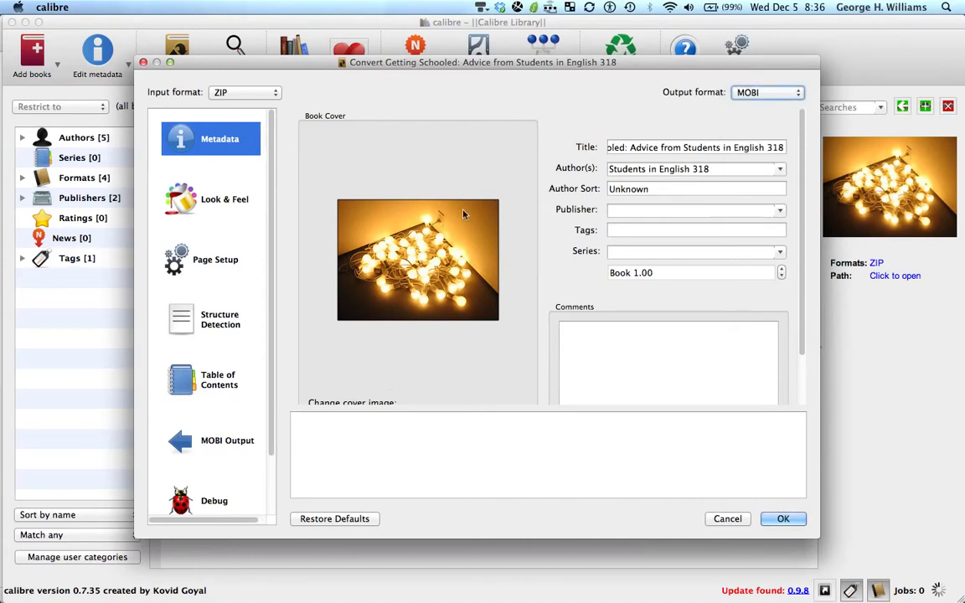
# - In the structure detection settings, switch the chapter mark to rule and back to pagebreak
pyautogui.click(232, 325)
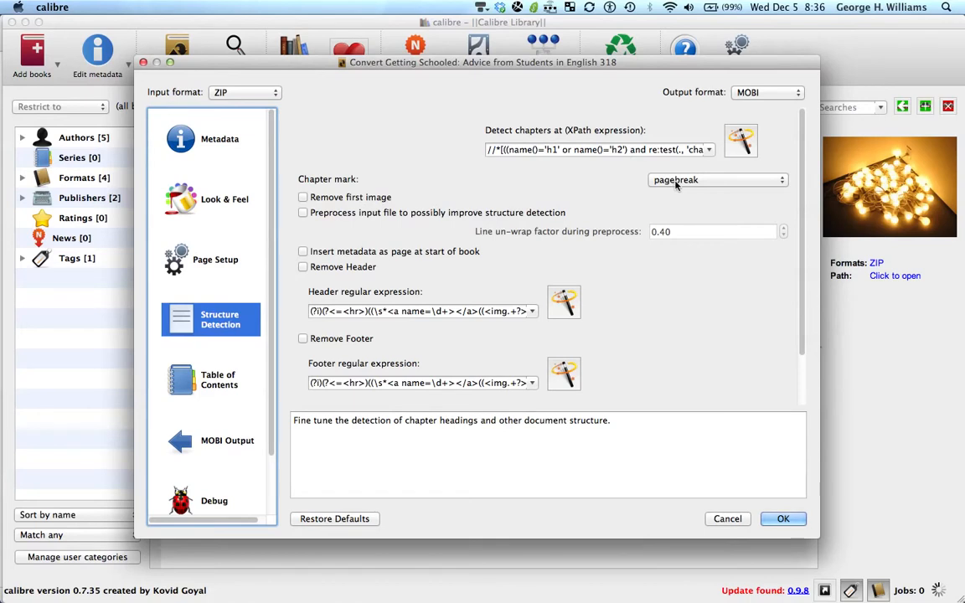
pyautogui.moveTo(676, 184)
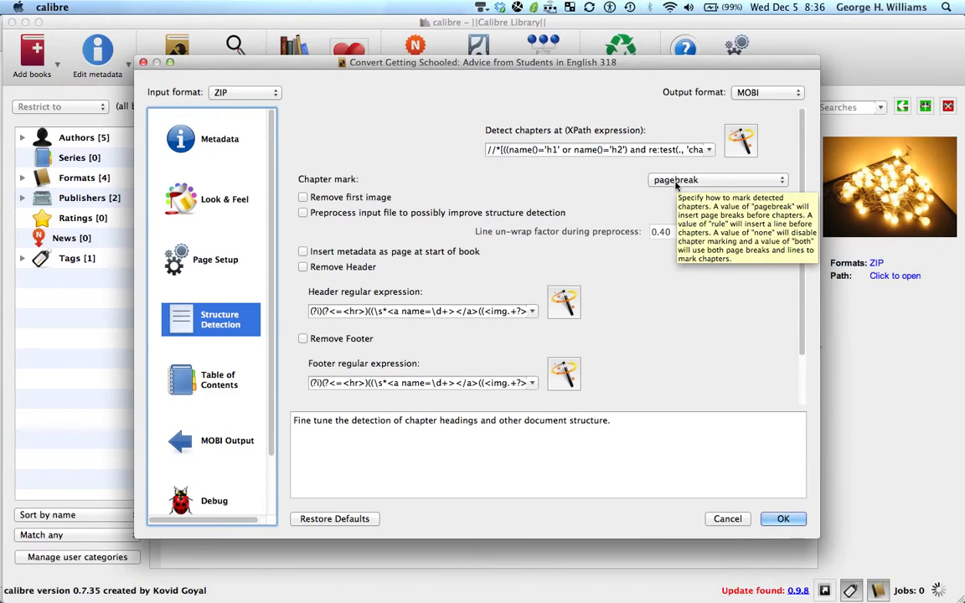
pyautogui.click(676, 181)
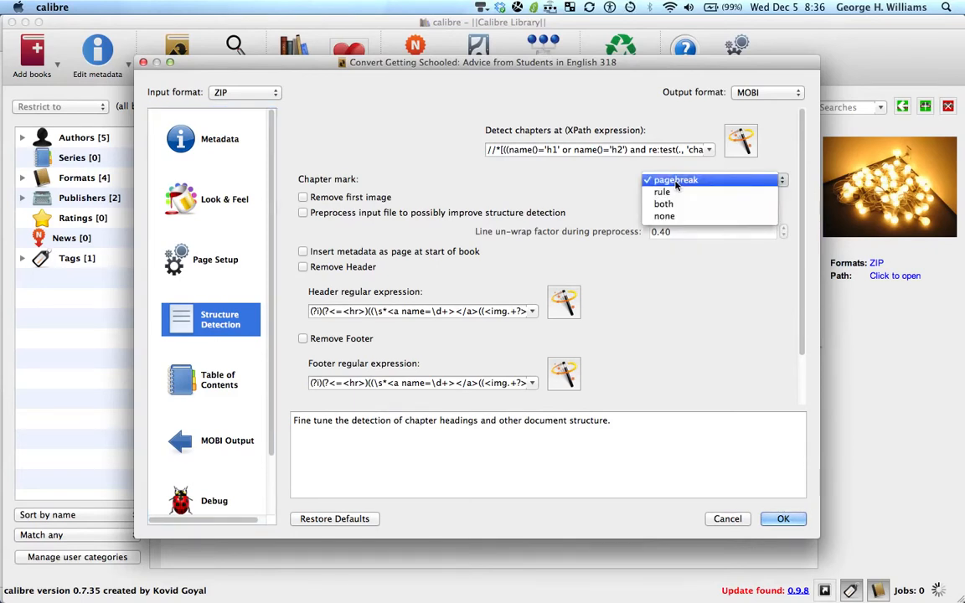
pyautogui.click(726, 198)
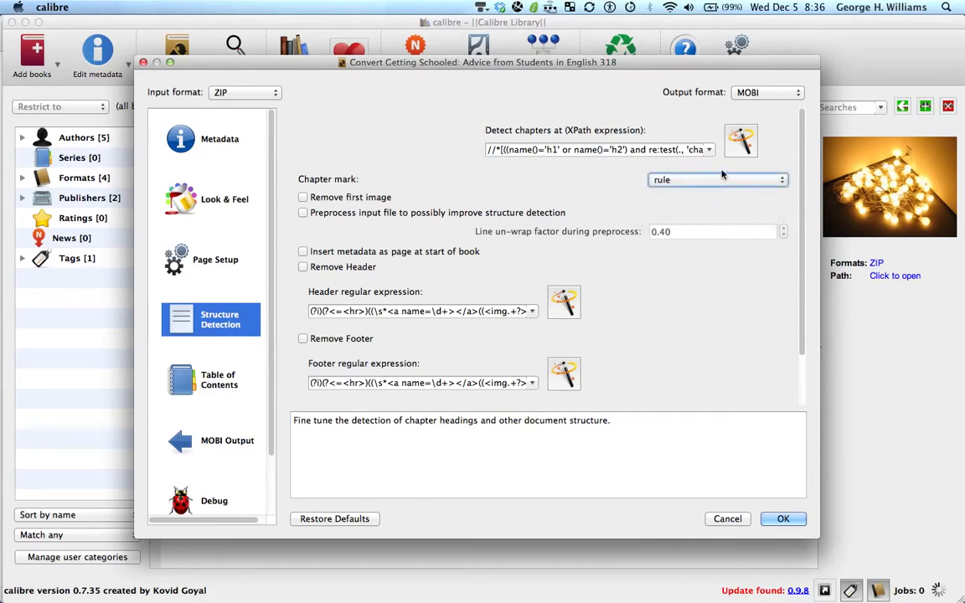
pyautogui.click(723, 183)
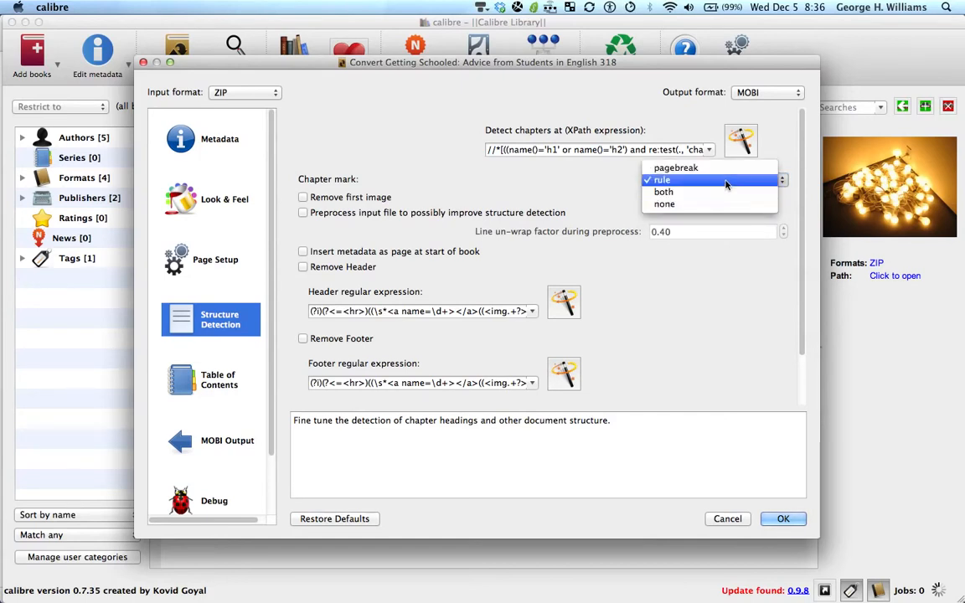
pyautogui.click(738, 168)
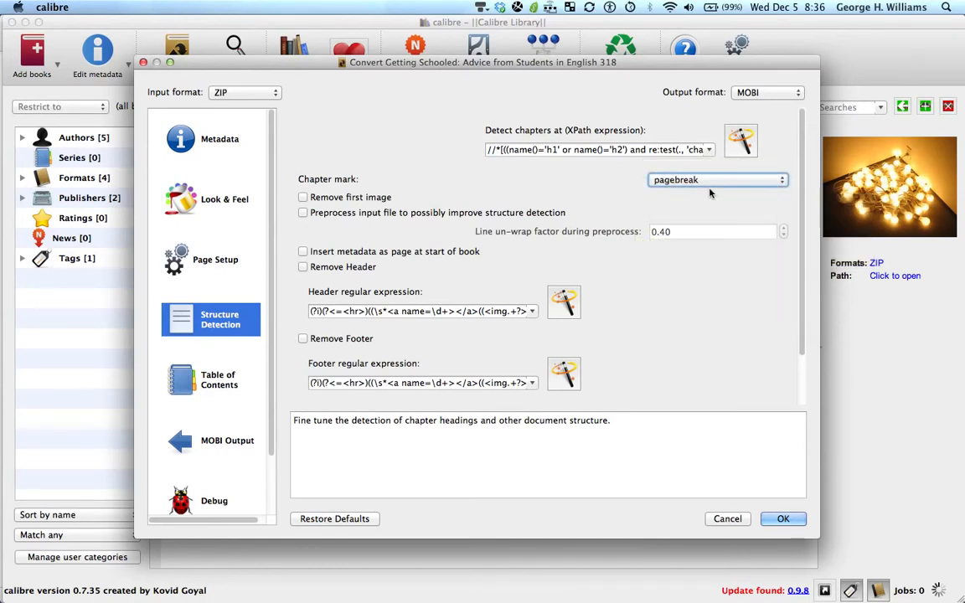
# - In the table of contents settings, set the Level 1 TOC XPath expression to //h:h1
pyautogui.click(211, 388)
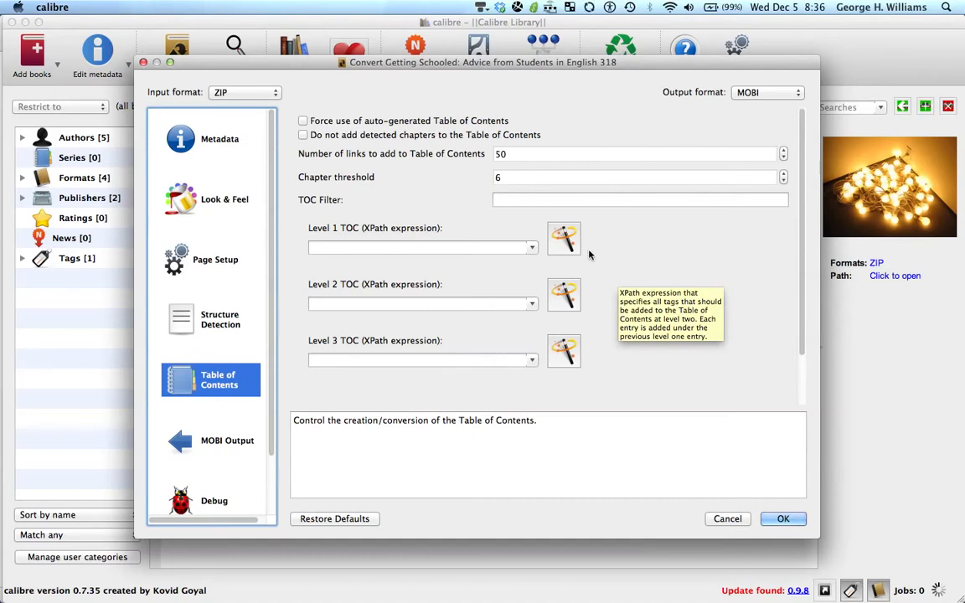
pyautogui.click(531, 249)
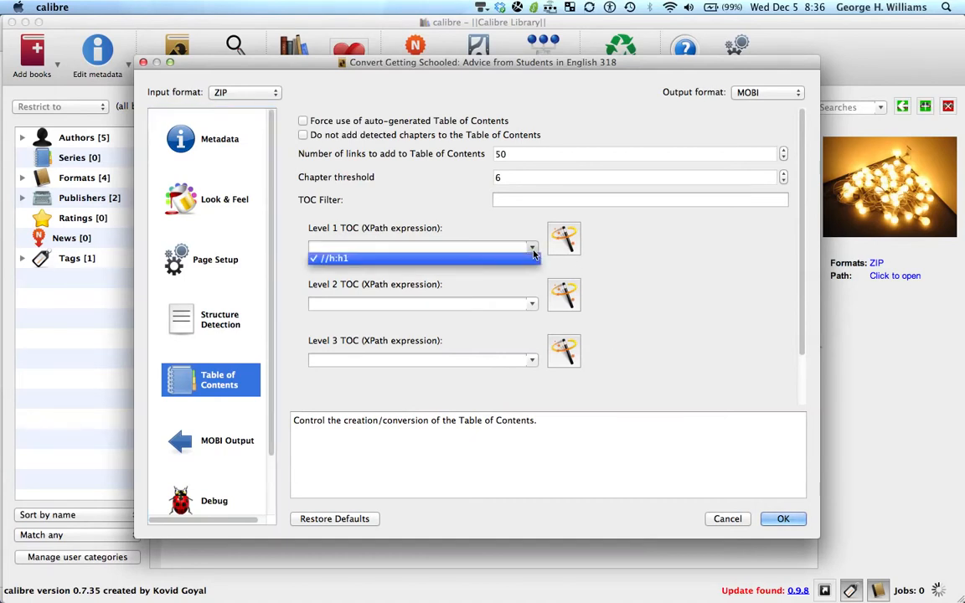
pyautogui.click(351, 265)
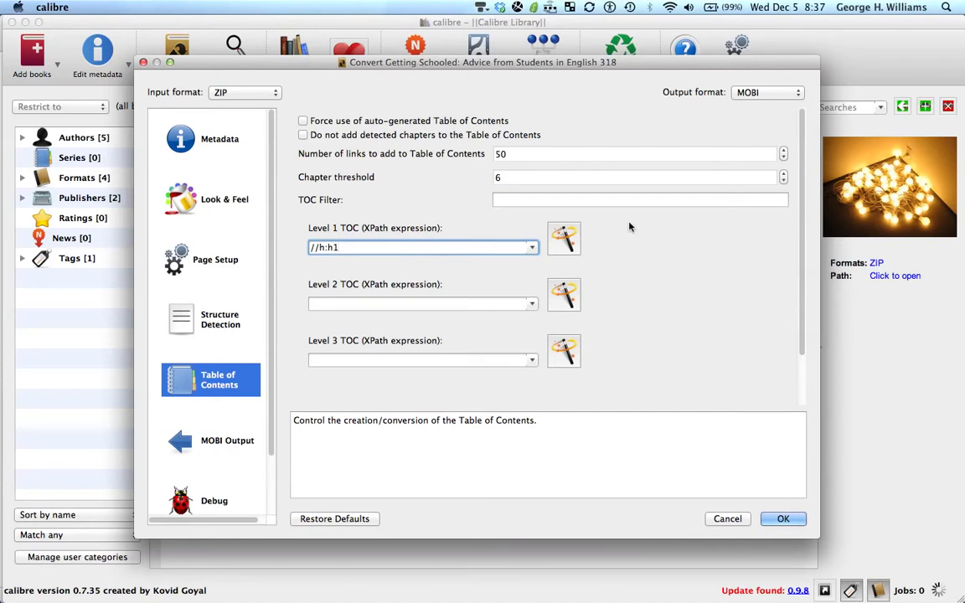
# - Use the XPath wizard to match h1 tags for the Level 1 TOC, and run the conversion
pyautogui.click(563, 239)
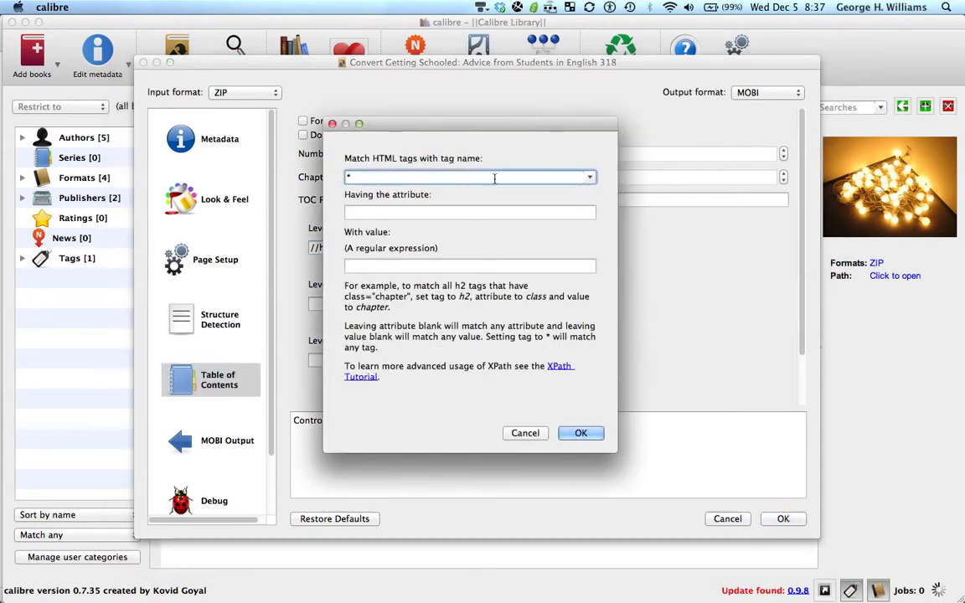
pyautogui.click(591, 177)
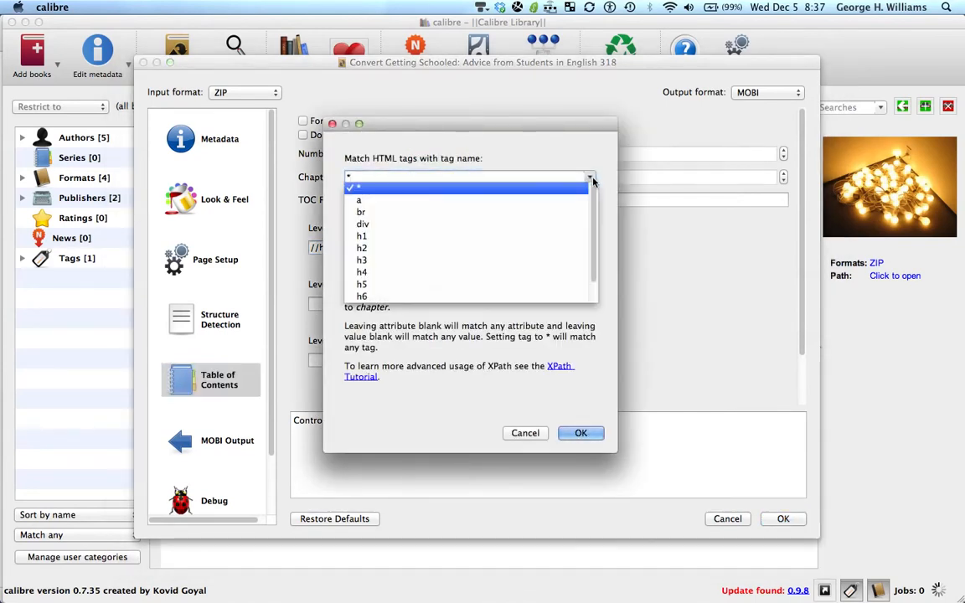
pyautogui.click(553, 238)
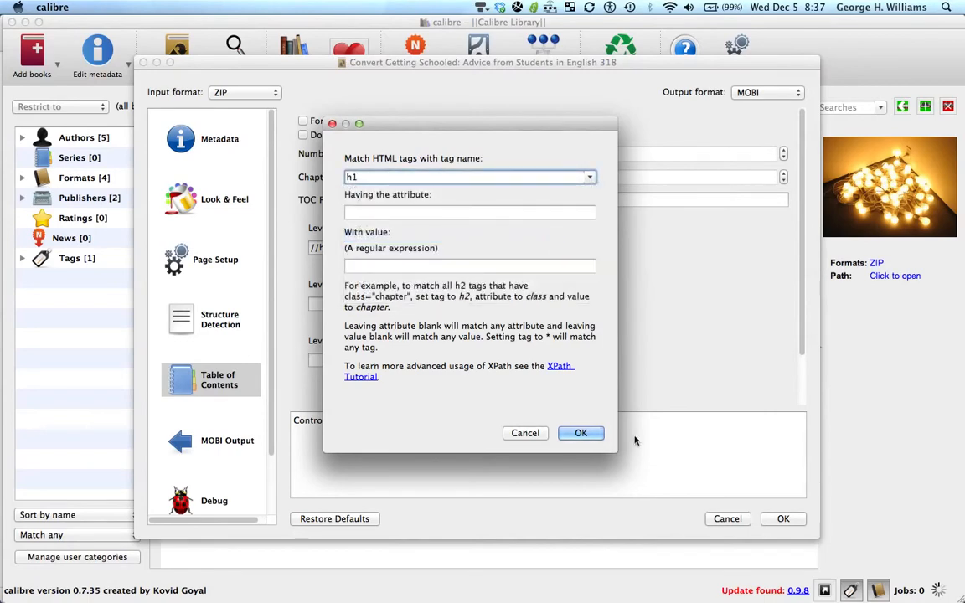
pyautogui.click(581, 434)
pyautogui.click(783, 519)
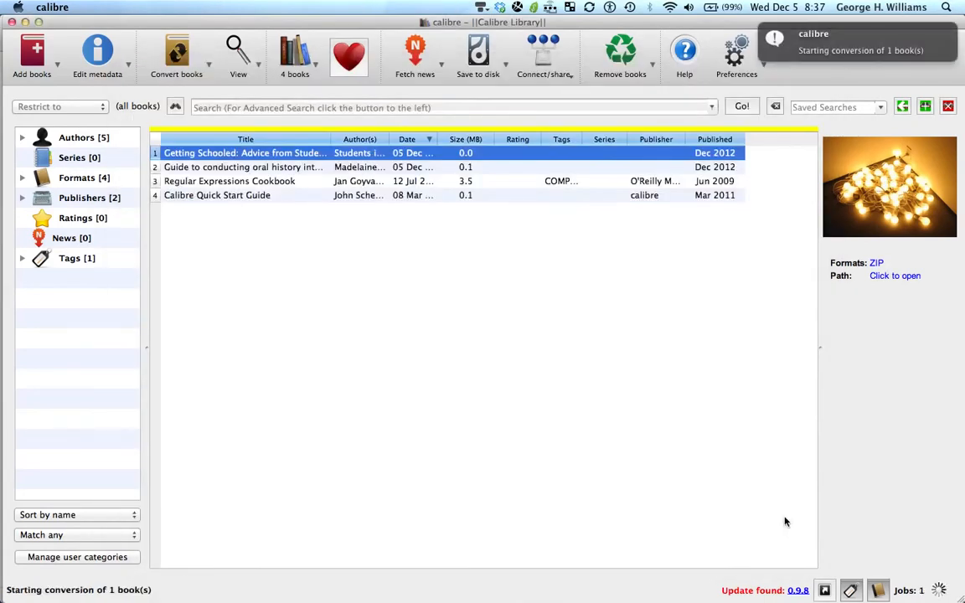
pyautogui.click(882, 7)
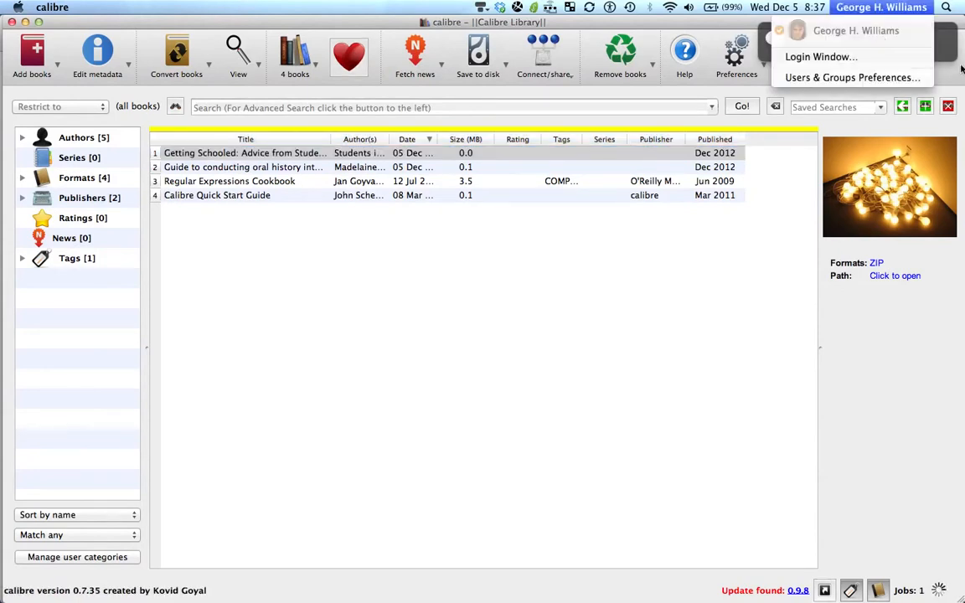
pyautogui.click(954, 81)
pyautogui.moveTo(923, 50)
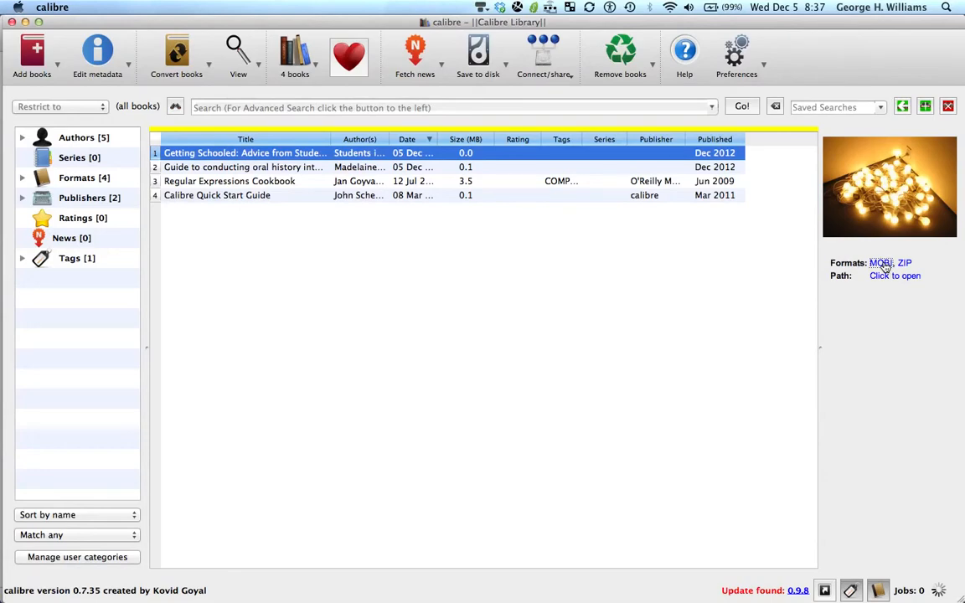
# - Open the MOBI version of the book in the E-book Viewer and resize and reposition the viewer window over the library
pyautogui.click(881, 264)
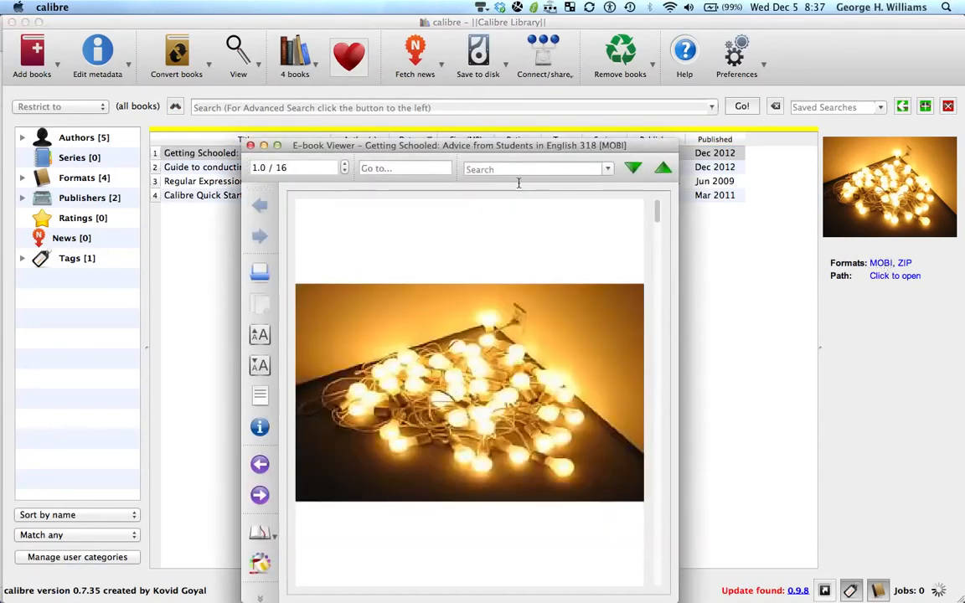
pyautogui.moveTo(465, 150); pyautogui.dragTo(406, 7)
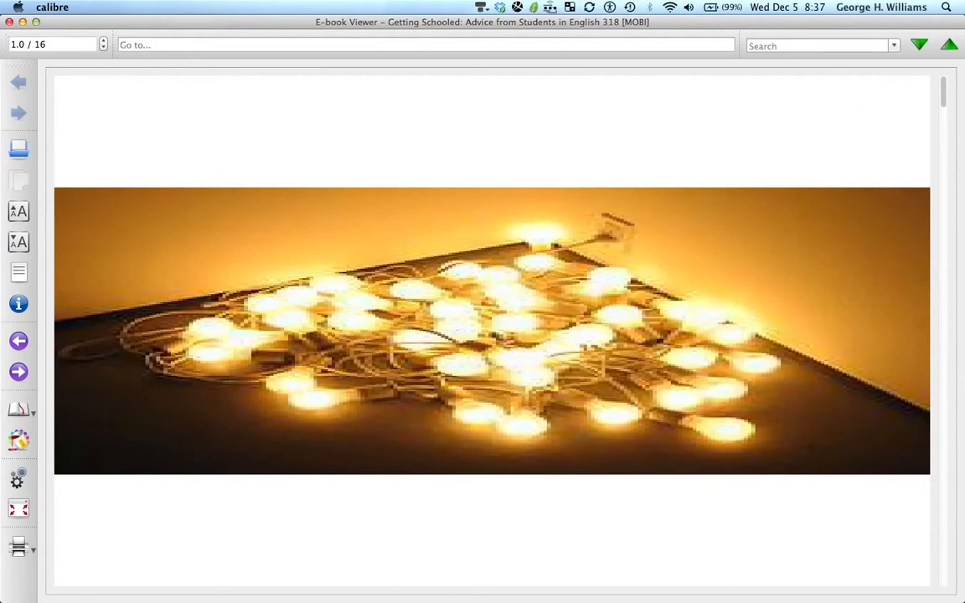
pyautogui.moveTo(962, 599); pyautogui.dragTo(543, 589)
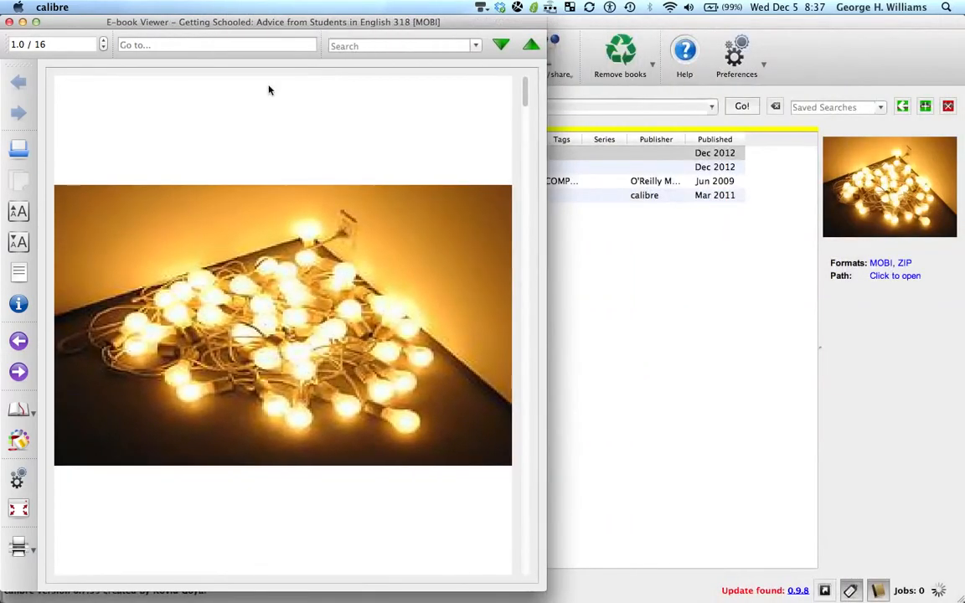
pyautogui.moveTo(272, 25); pyautogui.dragTo(446, 31)
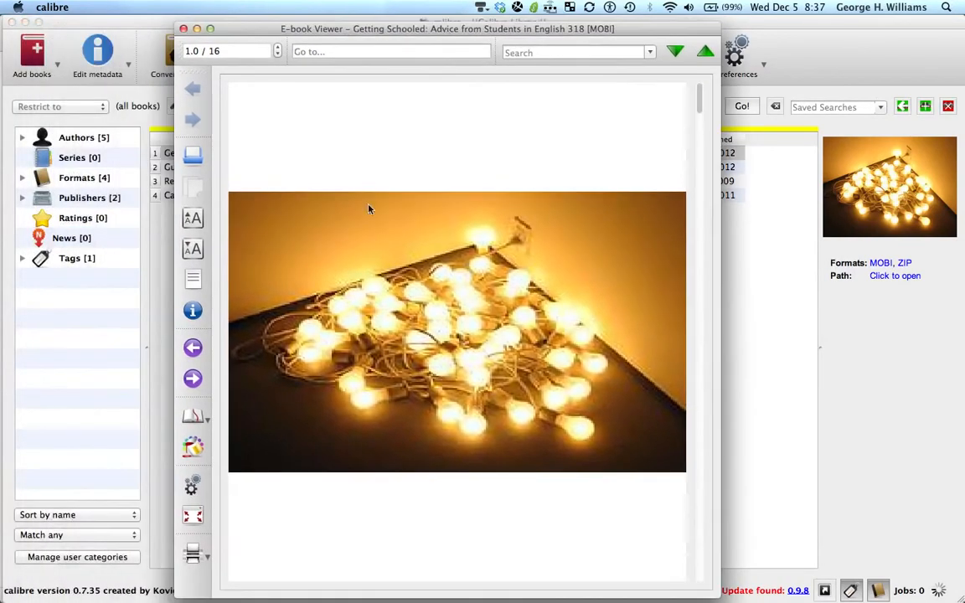
# - Show the e-book's table of contents, check that its chapter links open the right chapters, and close the viewer
pyautogui.click(192, 282)
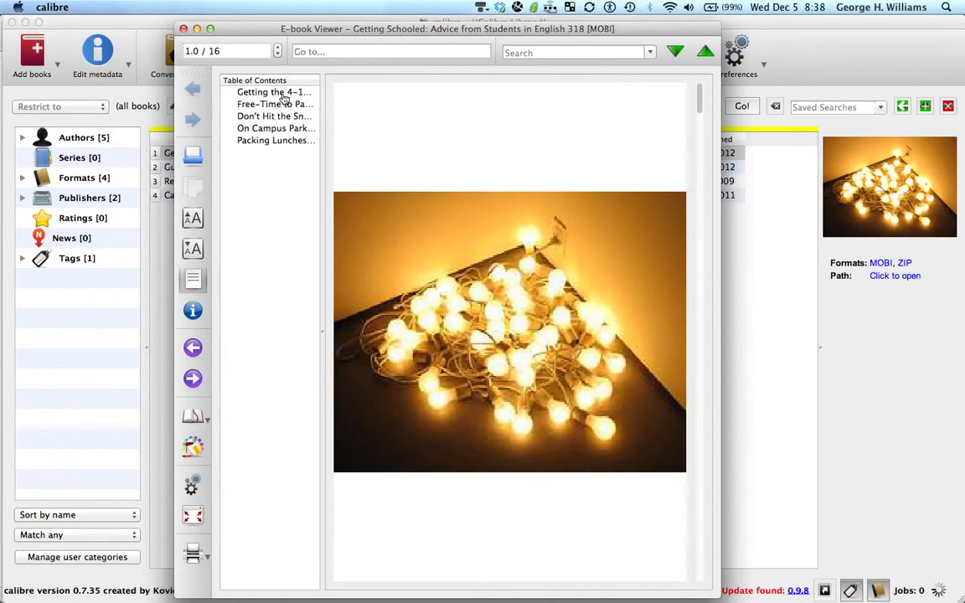
pyautogui.click(284, 95)
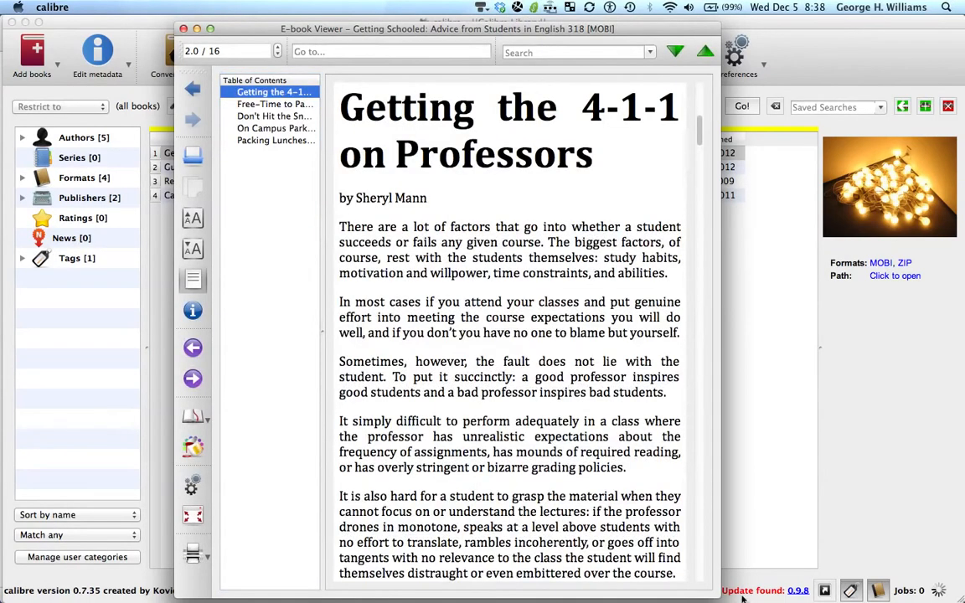
pyautogui.click(264, 105)
pyautogui.click(264, 116)
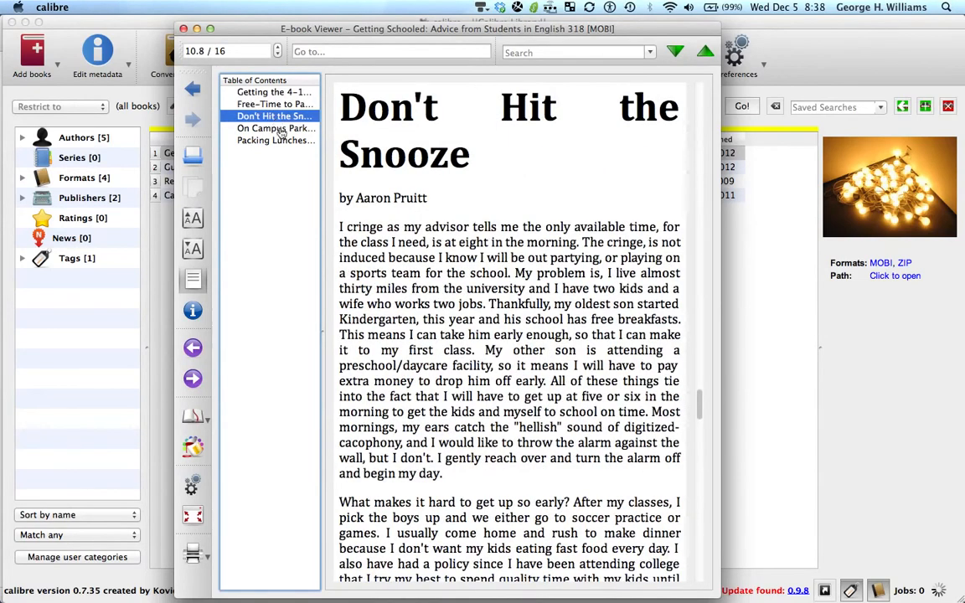
pyautogui.click(283, 129)
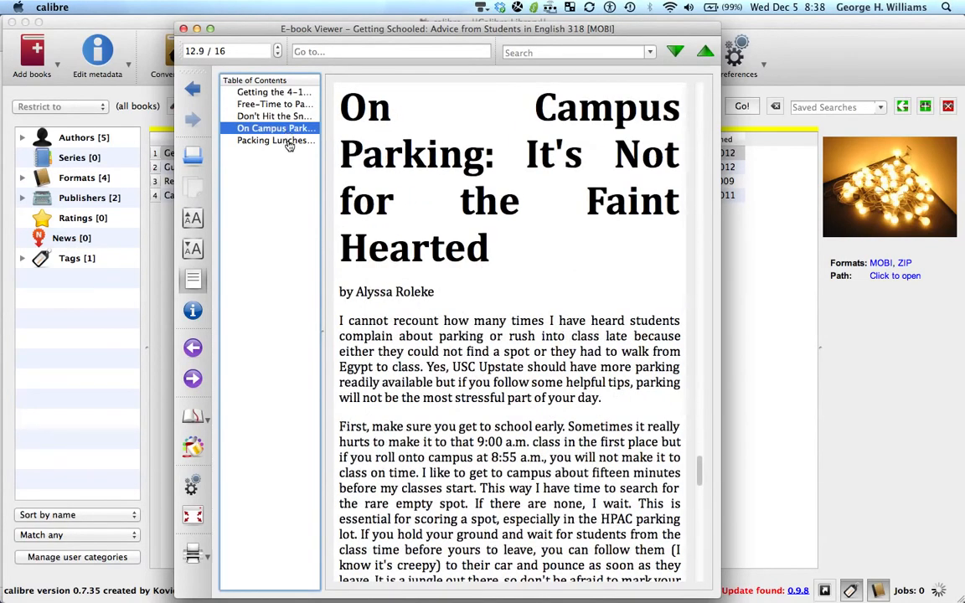
pyautogui.click(288, 141)
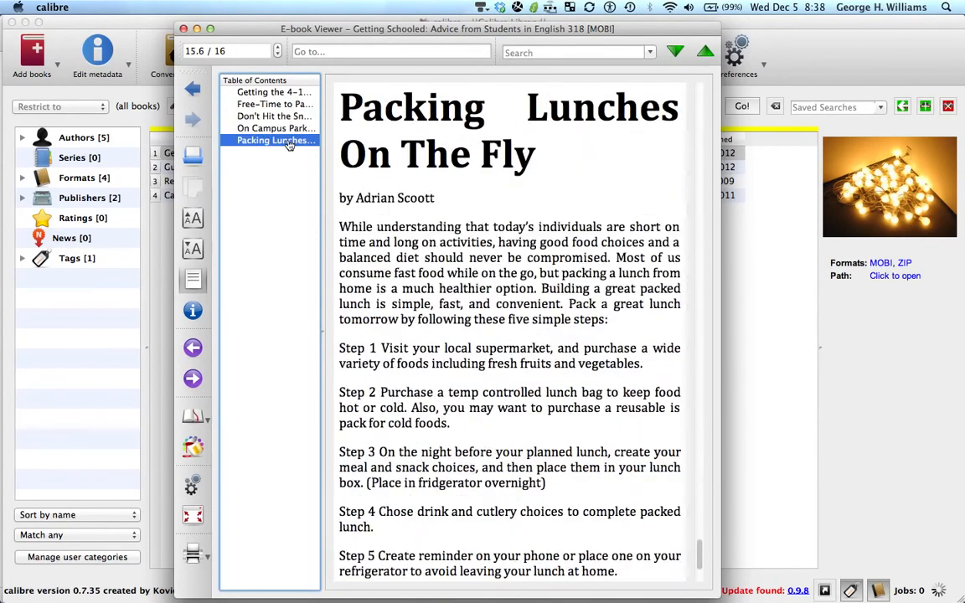
pyautogui.click(285, 93)
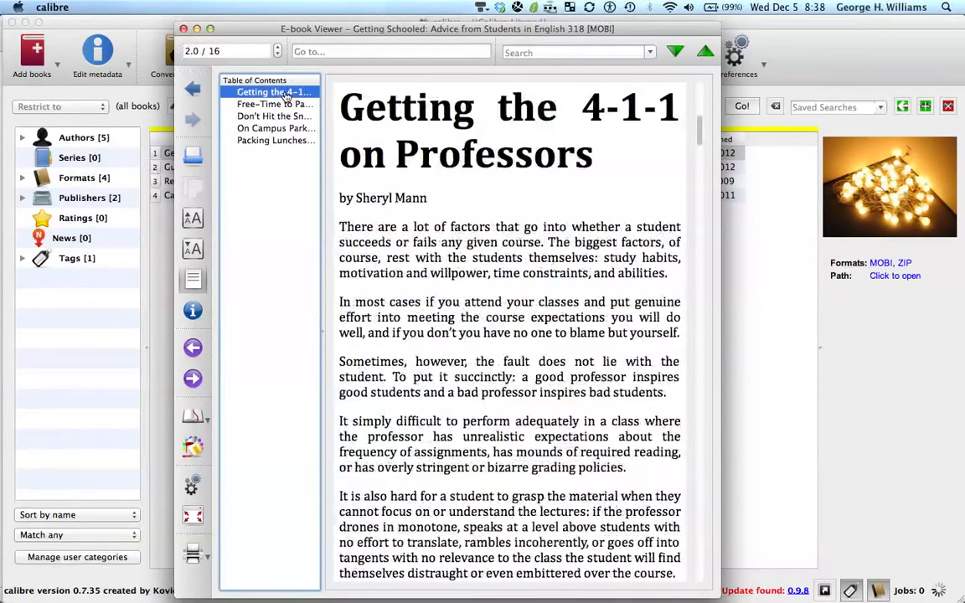
pyautogui.click(184, 29)
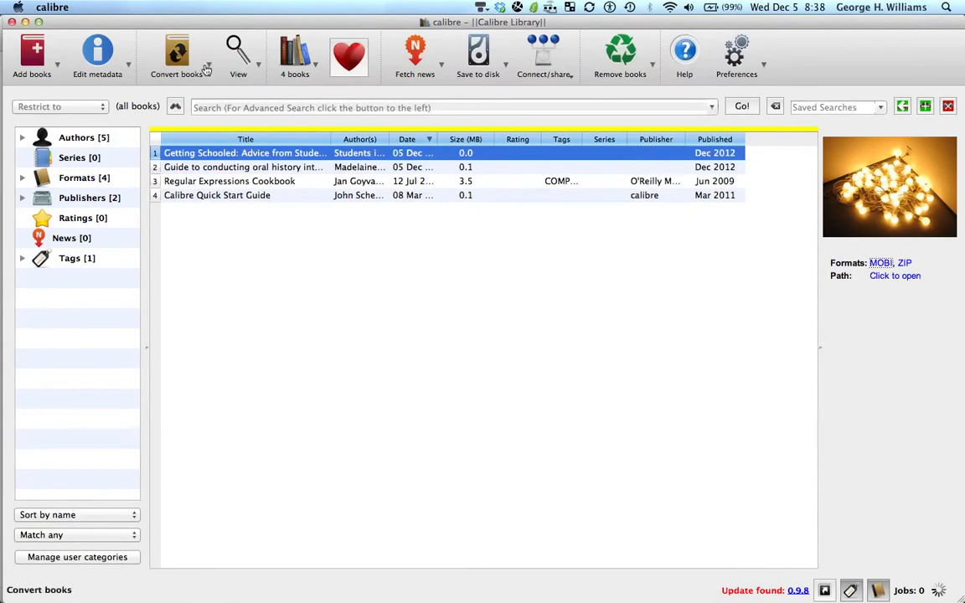
# - Open the conversion settings for the Getting Schooled book and set the output format to EPUB
pyautogui.click(175, 56)
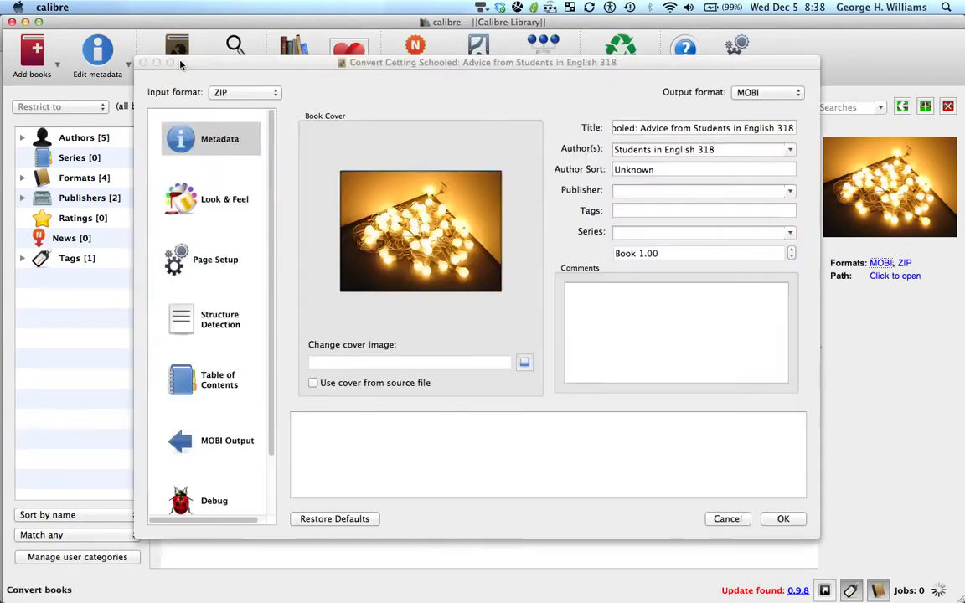
pyautogui.click(764, 93)
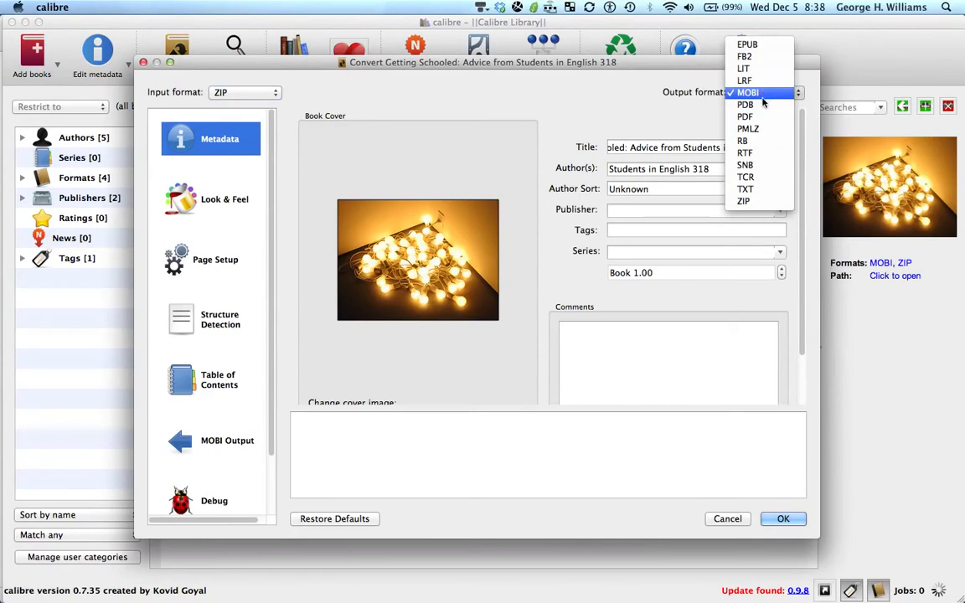
pyautogui.click(745, 56)
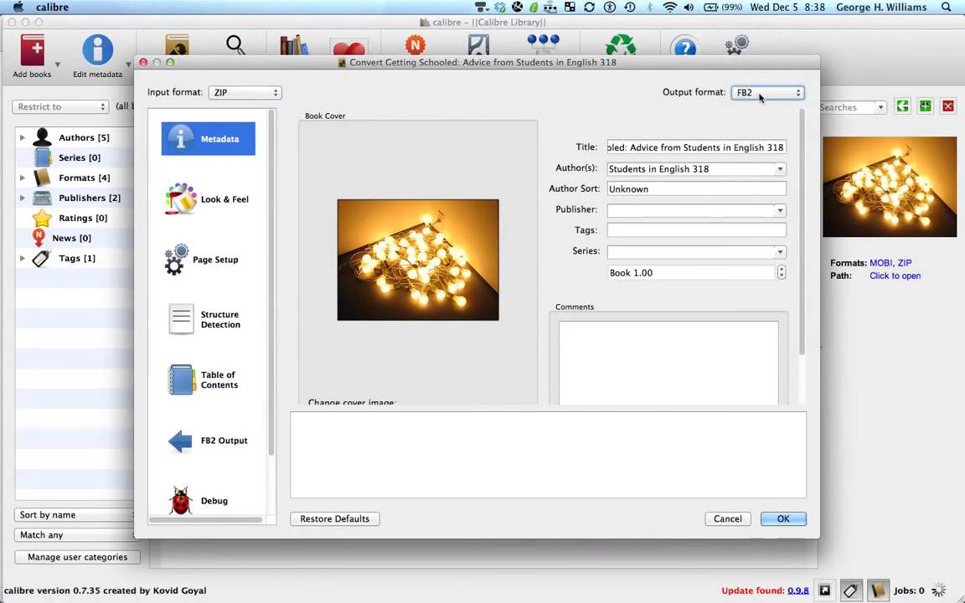
pyautogui.click(762, 93)
pyautogui.click(760, 82)
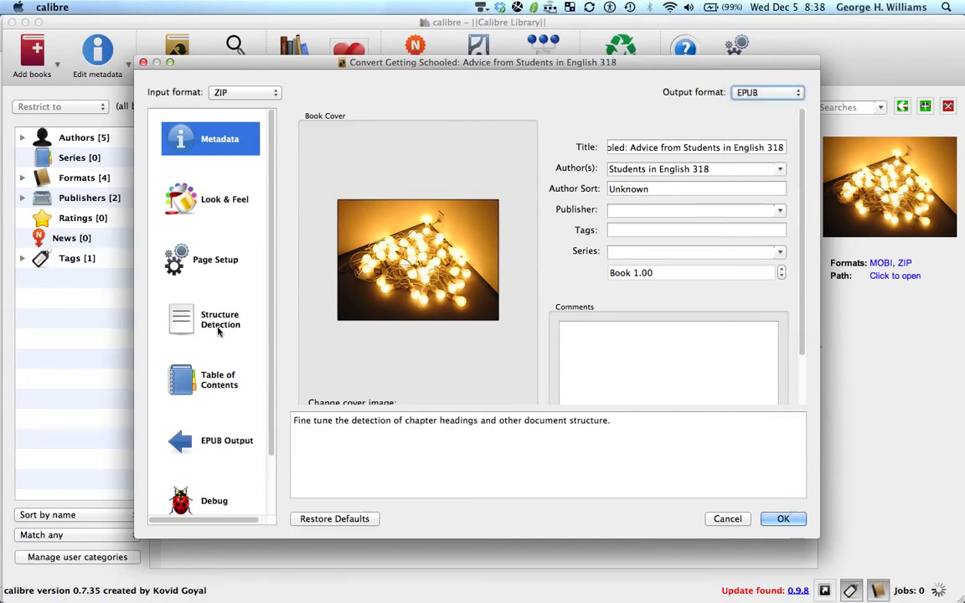
# - Review the Table of Contents, Structure Detection and Page Setup conversion settings, and run the EPUB conversion
pyautogui.click(233, 385)
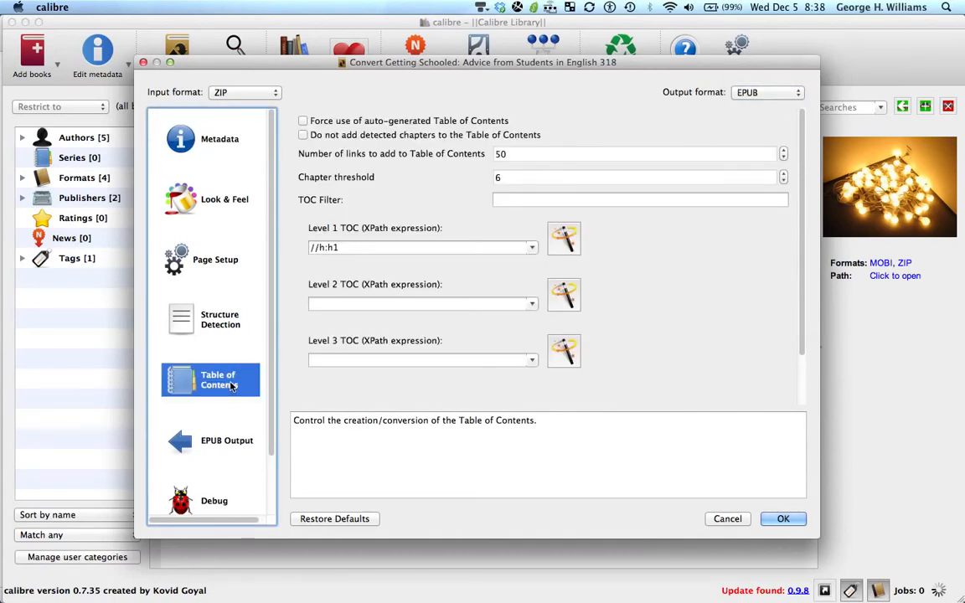
pyautogui.click(233, 321)
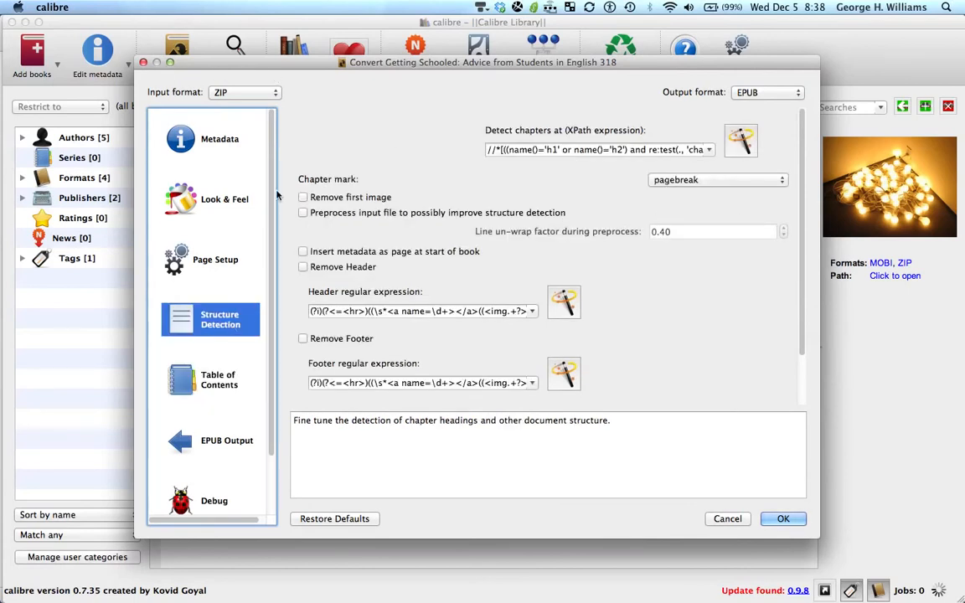
pyautogui.click(201, 270)
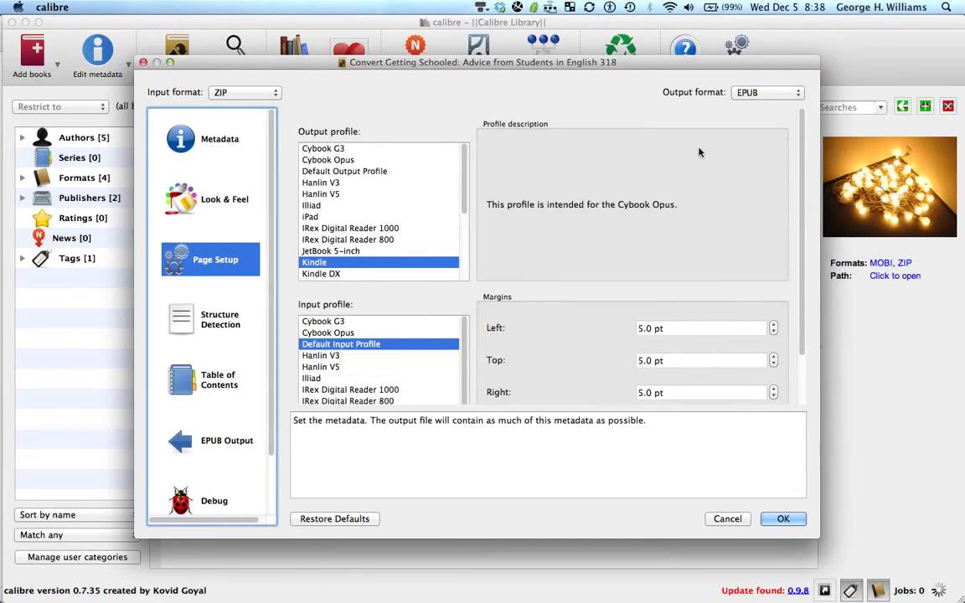
pyautogui.click(796, 522)
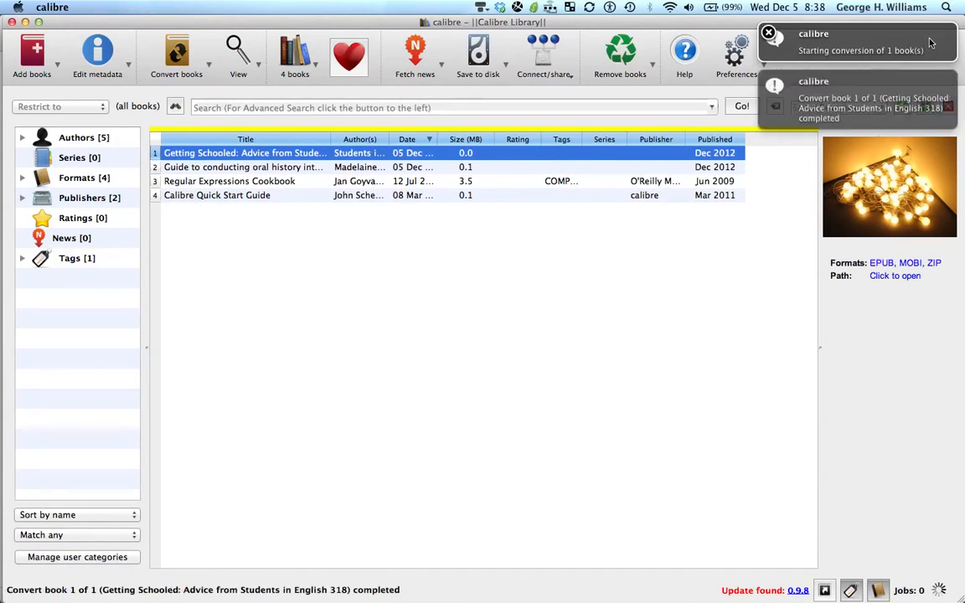
# - Open the EPUB version in the E-book Viewer, check several chapter links in its table of contents, and close the viewer
pyautogui.click(881, 264)
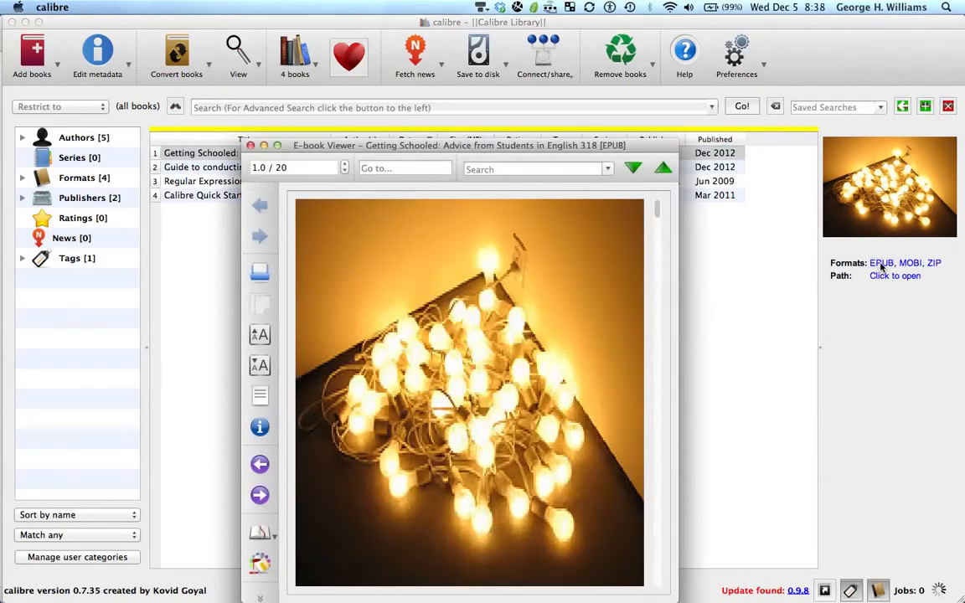
pyautogui.click(261, 399)
pyautogui.click(311, 256)
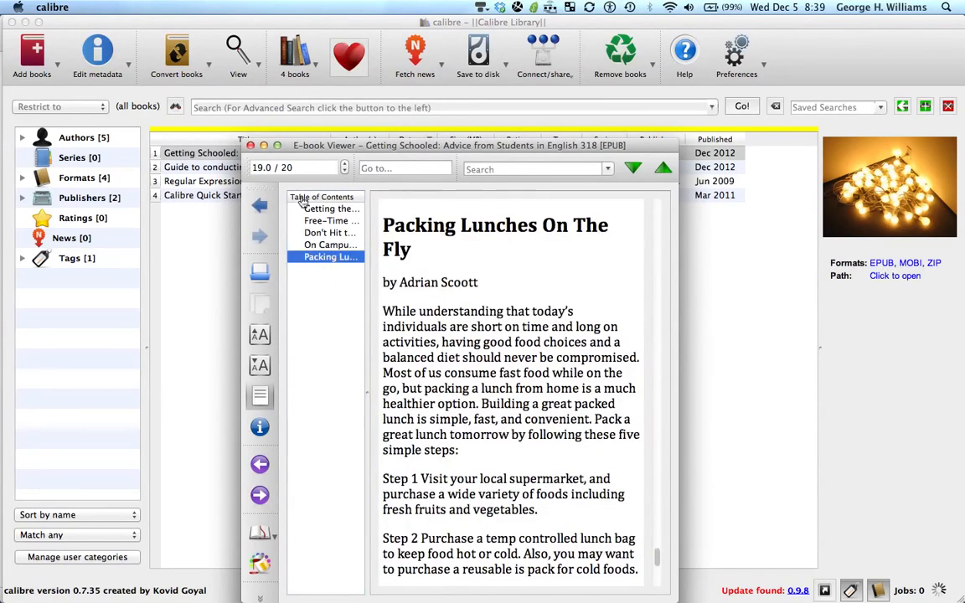
pyautogui.click(331, 247)
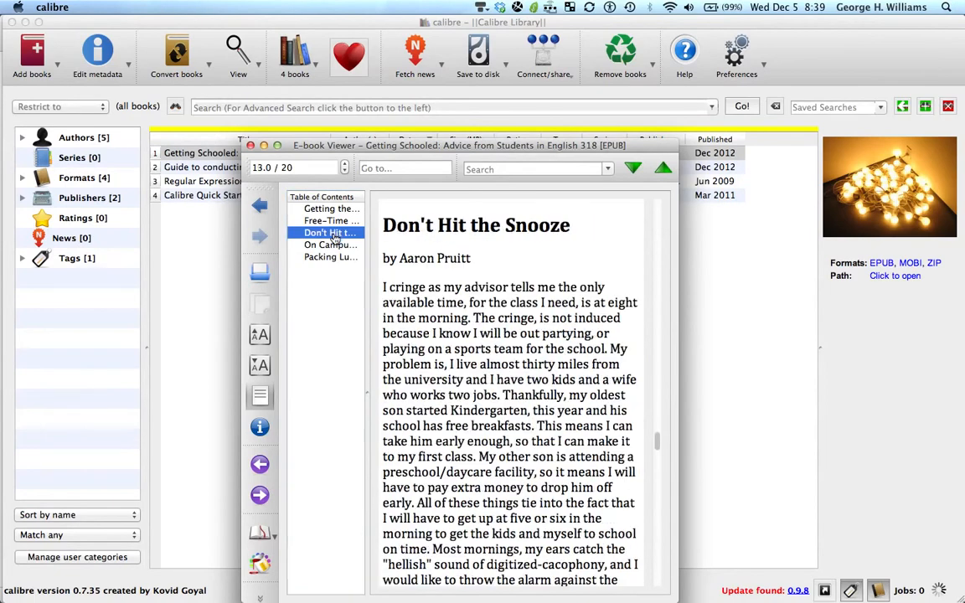
pyautogui.click(333, 219)
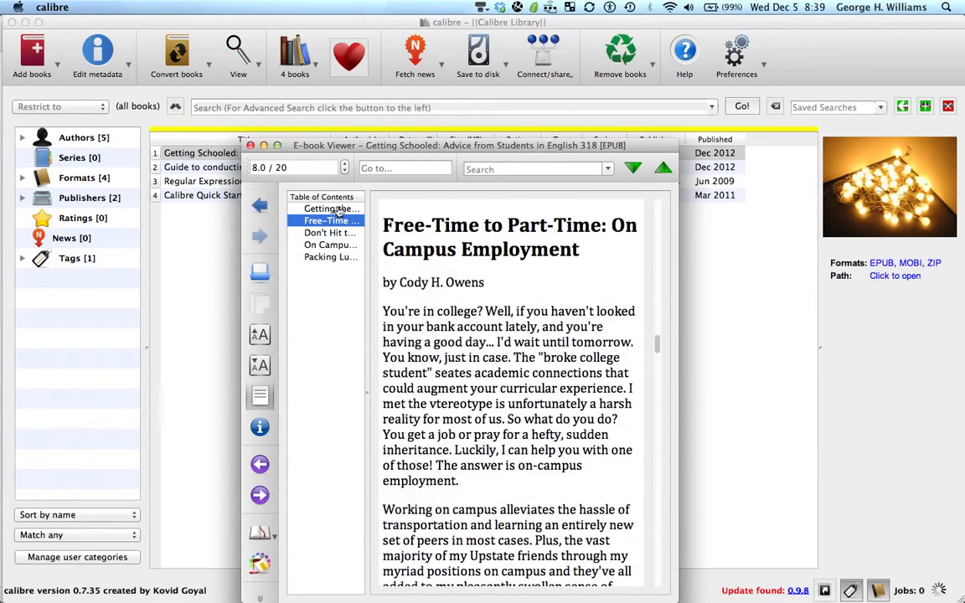
pyautogui.click(336, 209)
pyautogui.click(249, 146)
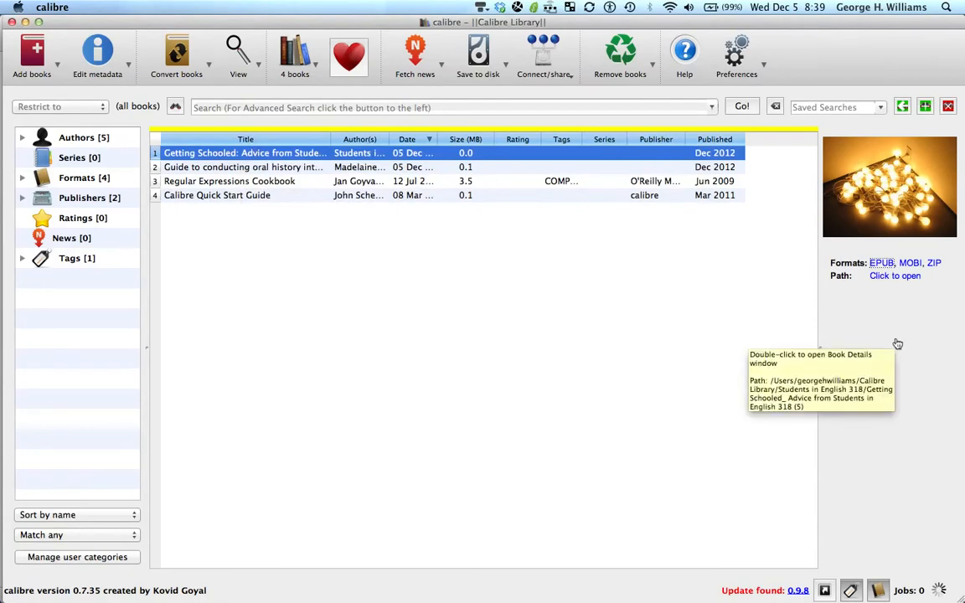
# - Open the book's folder in Finder, select the EPUB and MOBI files to point them out, and close the folder window
pyautogui.click(894, 277)
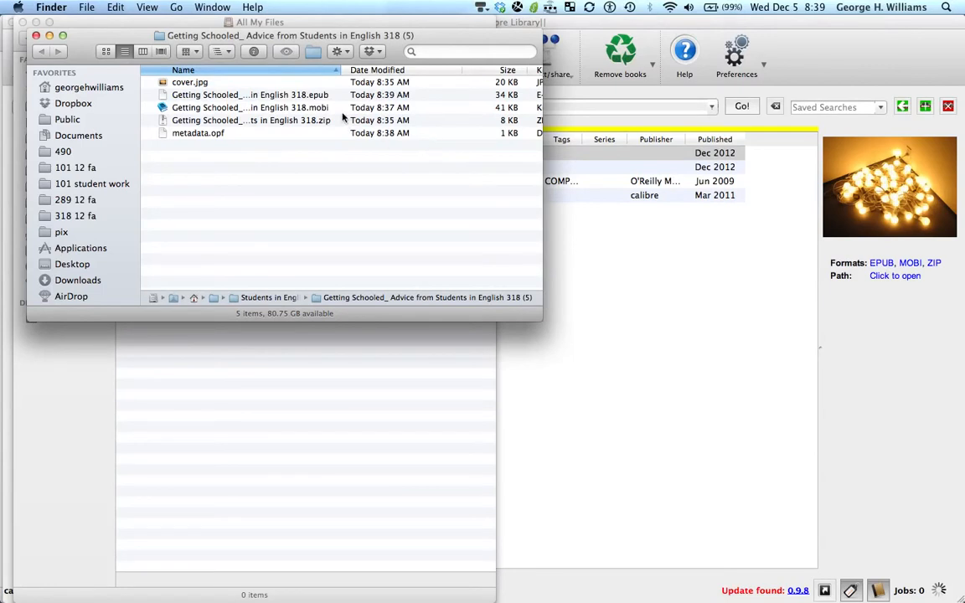
pyautogui.click(315, 98)
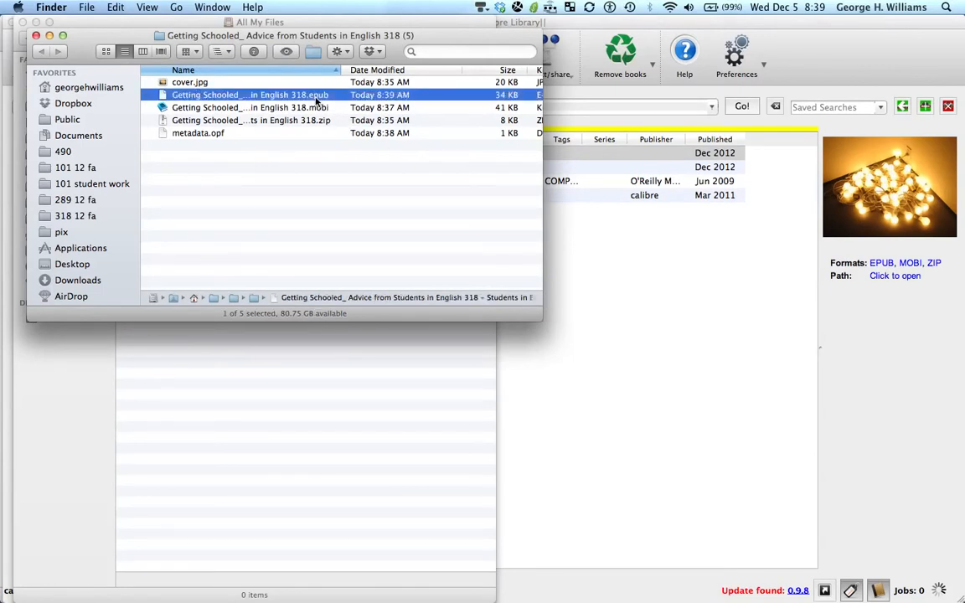
pyautogui.keyDown('shift'); pyautogui.click(223, 111); pyautogui.keyUp('shift')
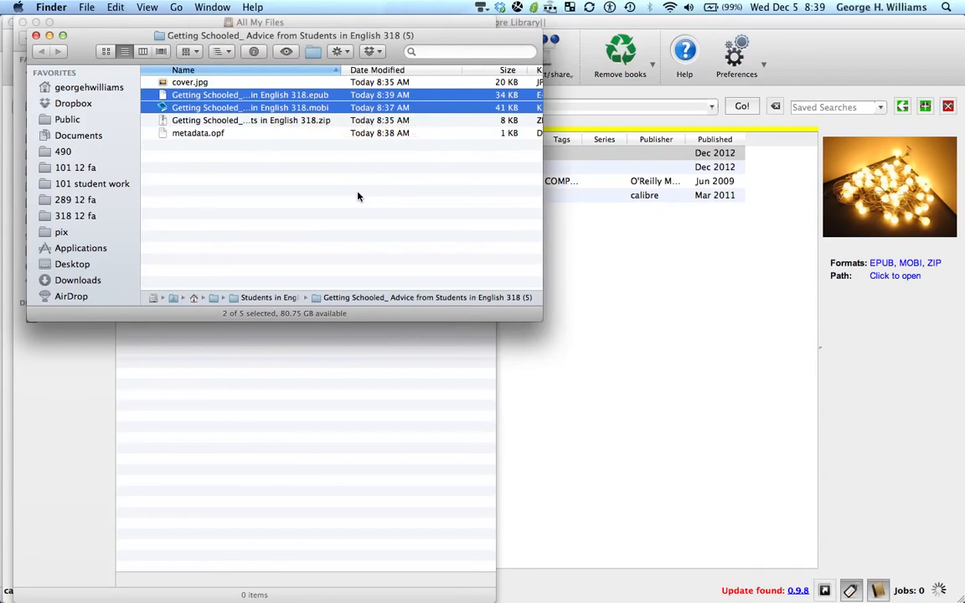
pyautogui.press('super+w')
# - Switch to Espresso, review the HTML structure in sample.html and the content of sample.ebook.html, and return to calibre
pyautogui.press('super+Tab')
pyautogui.press('super+Tab')
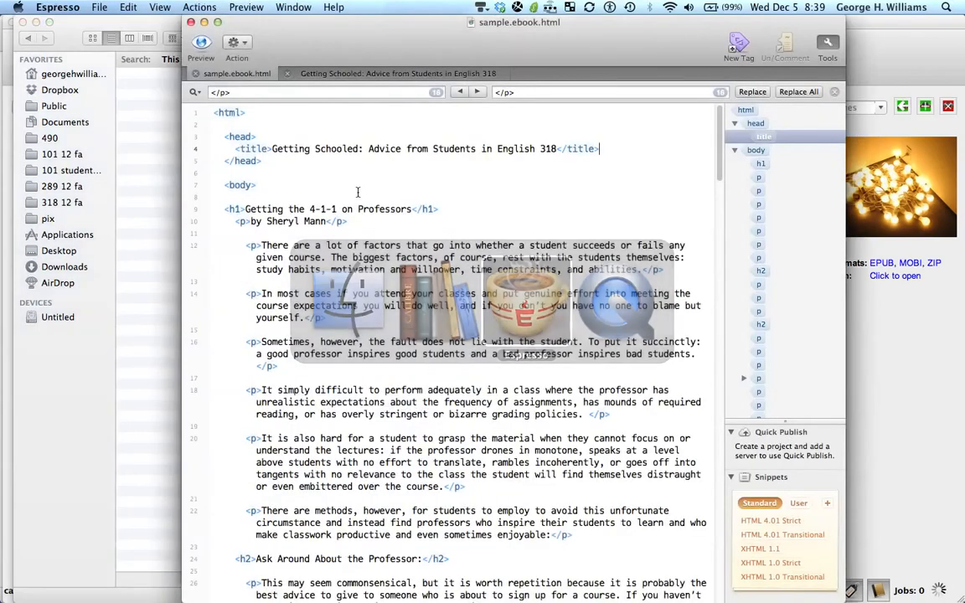
pyautogui.press('super+grave')
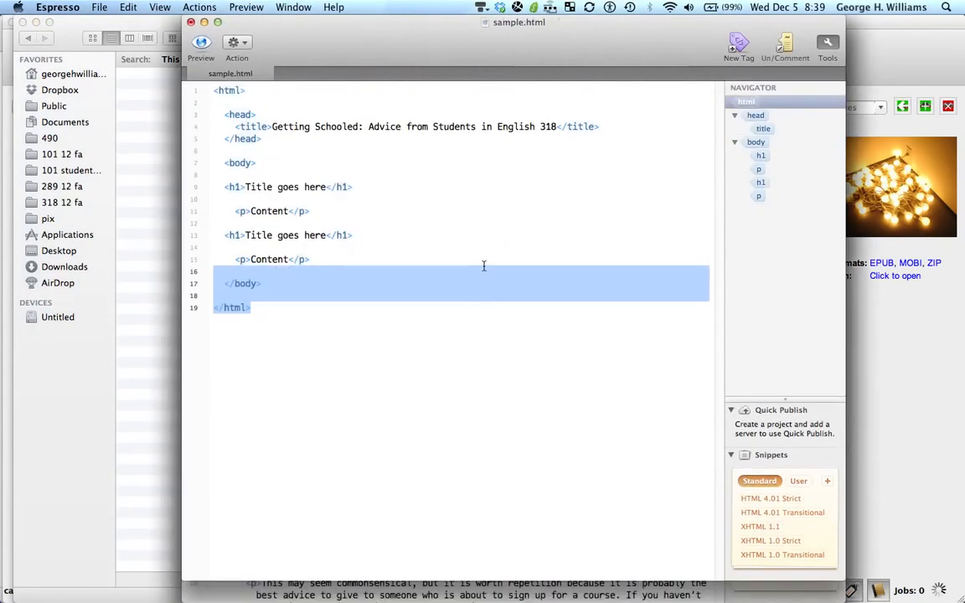
pyautogui.click(265, 320)
pyautogui.moveTo(263, 314); pyautogui.dragTo(206, 87)
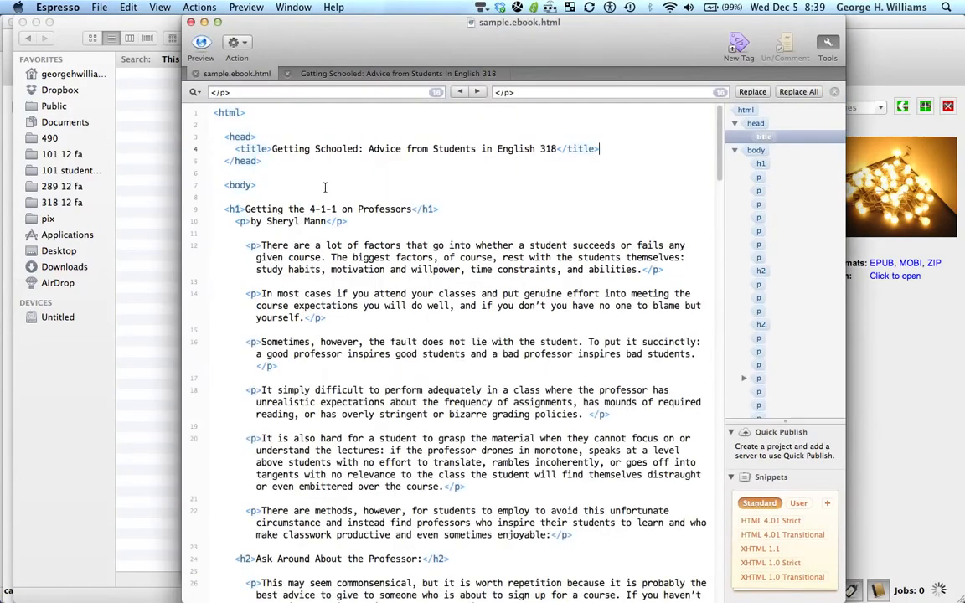
pyautogui.scroll(-10, 464, 288)
pyautogui.scroll(10, 465, 288)
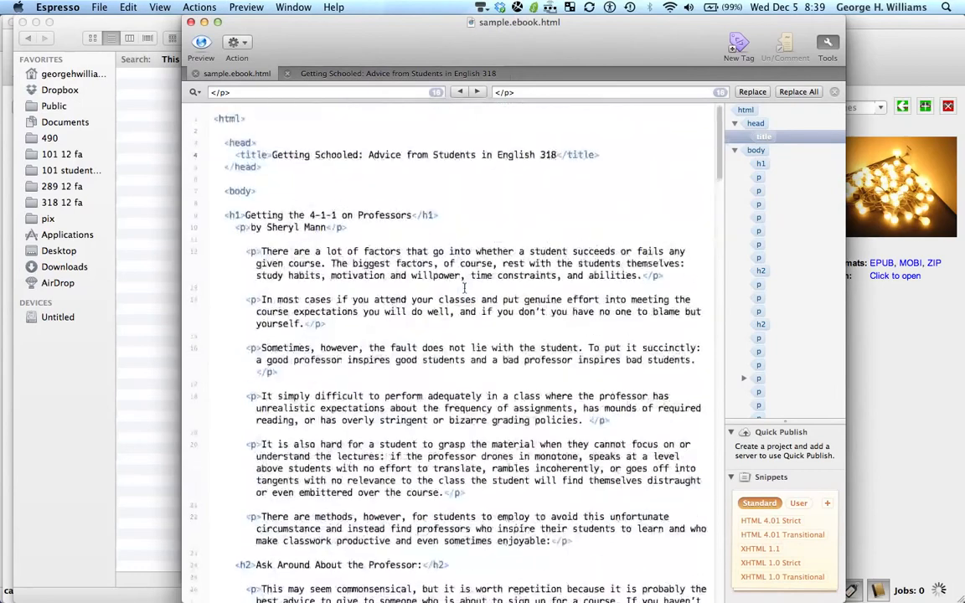
pyautogui.press('super+Tab')
pyautogui.press('super+Tab')
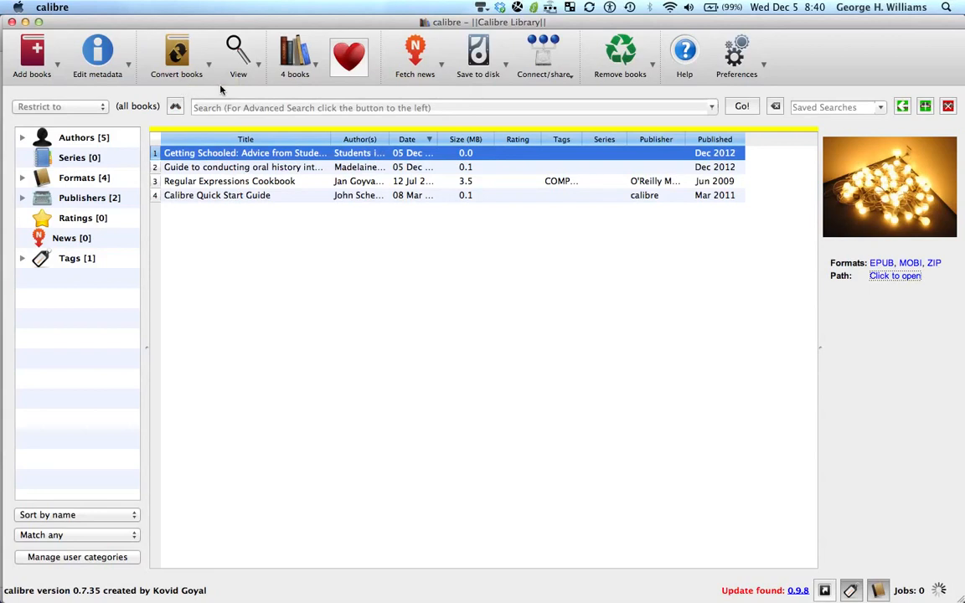
# - Open the book's folder in Finder again to view the converted e-book files, and switch back to calibre
pyautogui.click(897, 276)
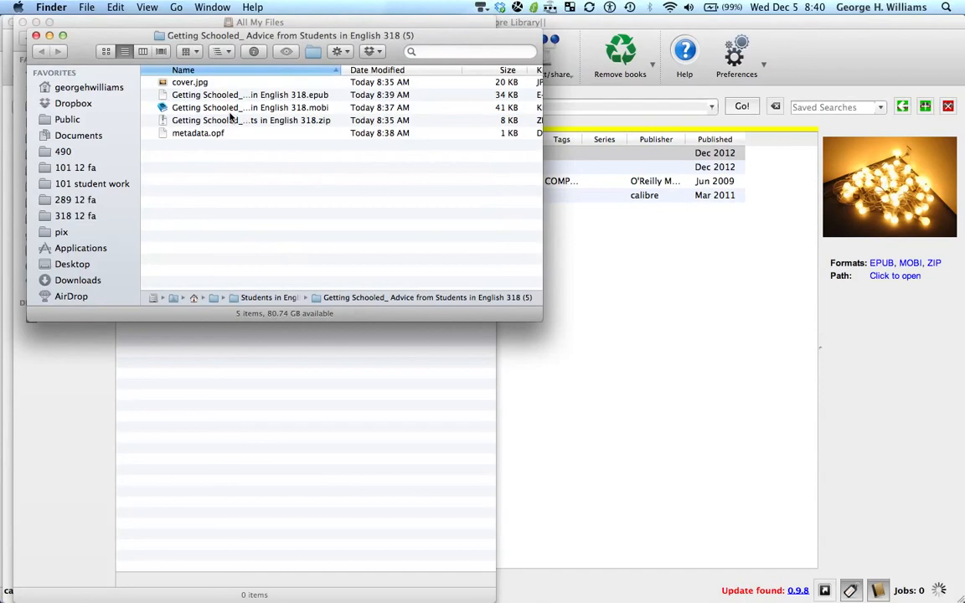
pyautogui.press('super+Tab')
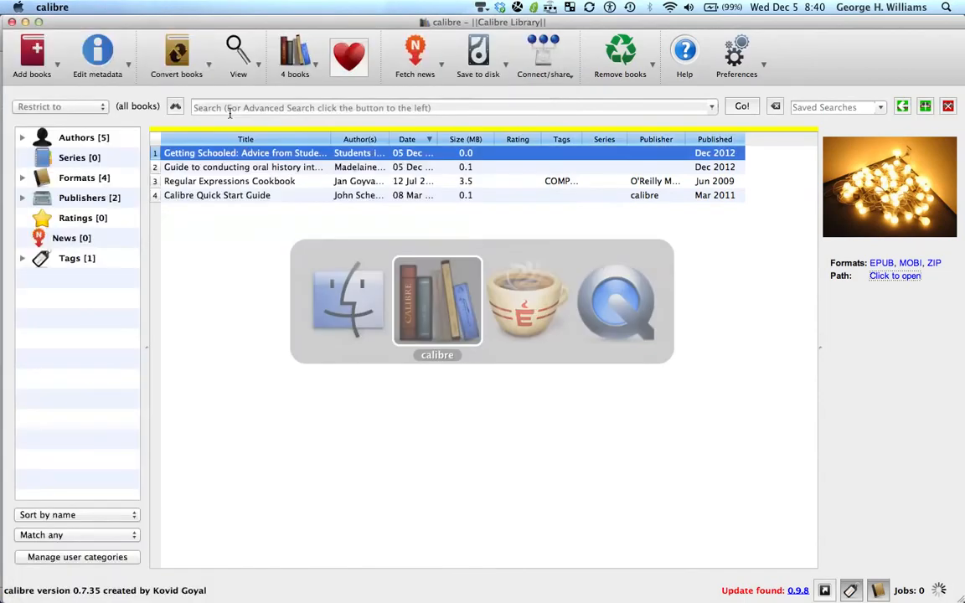
pyautogui.press('super+Tab')
pyautogui.press('Tab')
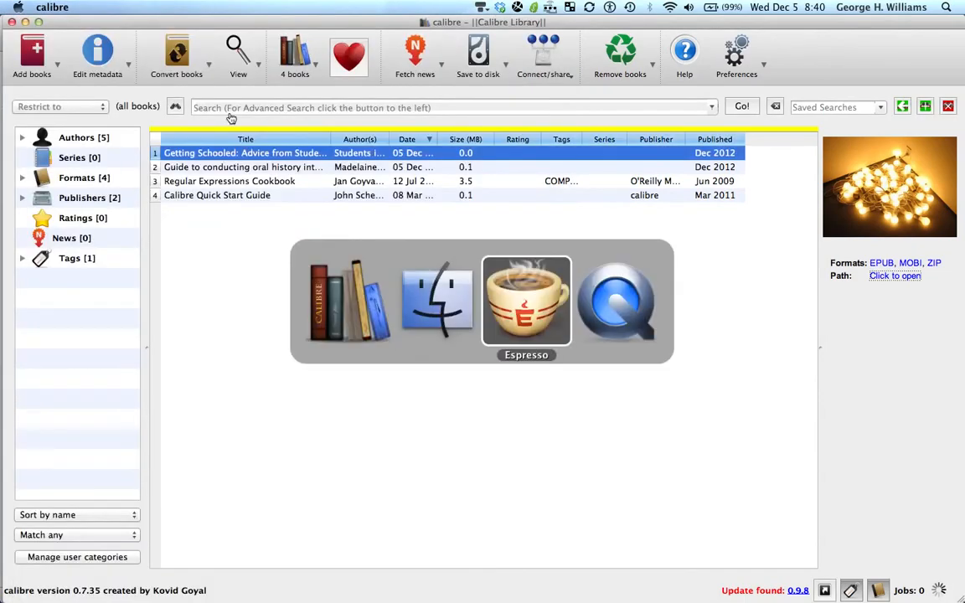
pyautogui.press('super+Tab')
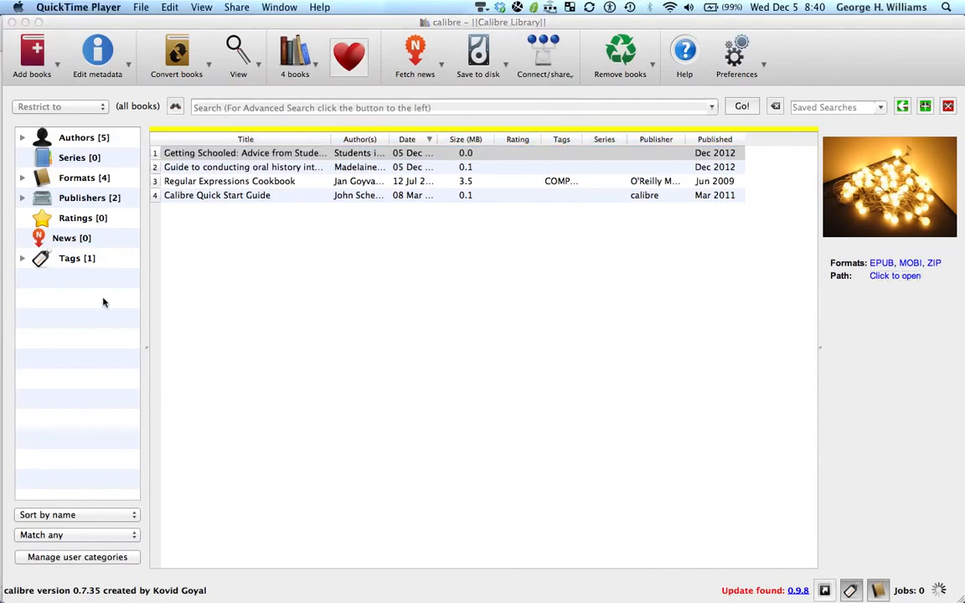